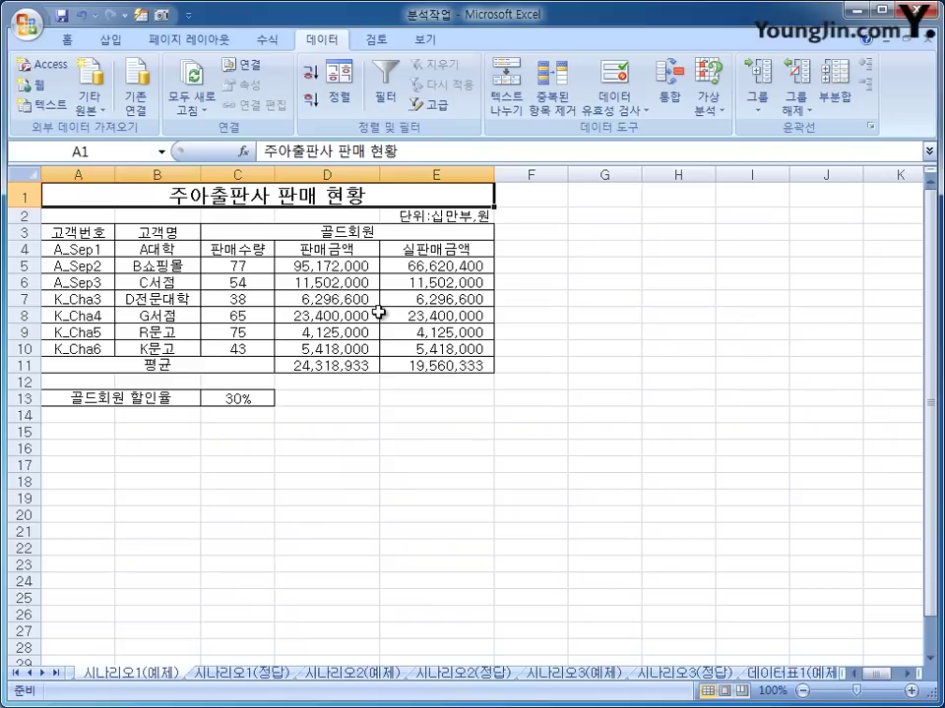
Step: Define the name 골드할인율 for cell C13, the gold member discount rate
click(234, 400)
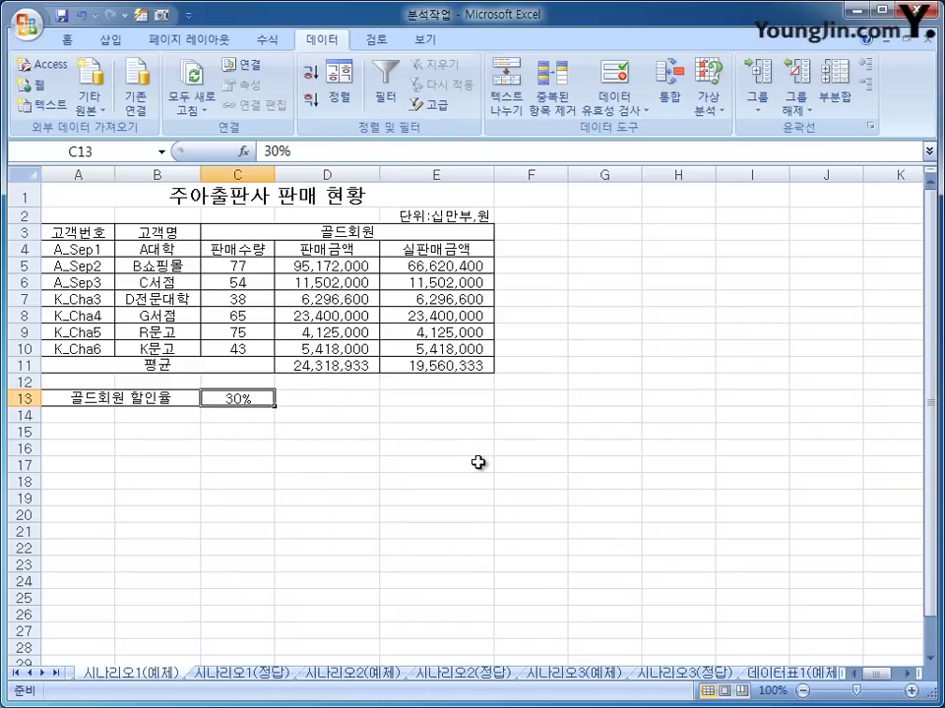
click(452, 368)
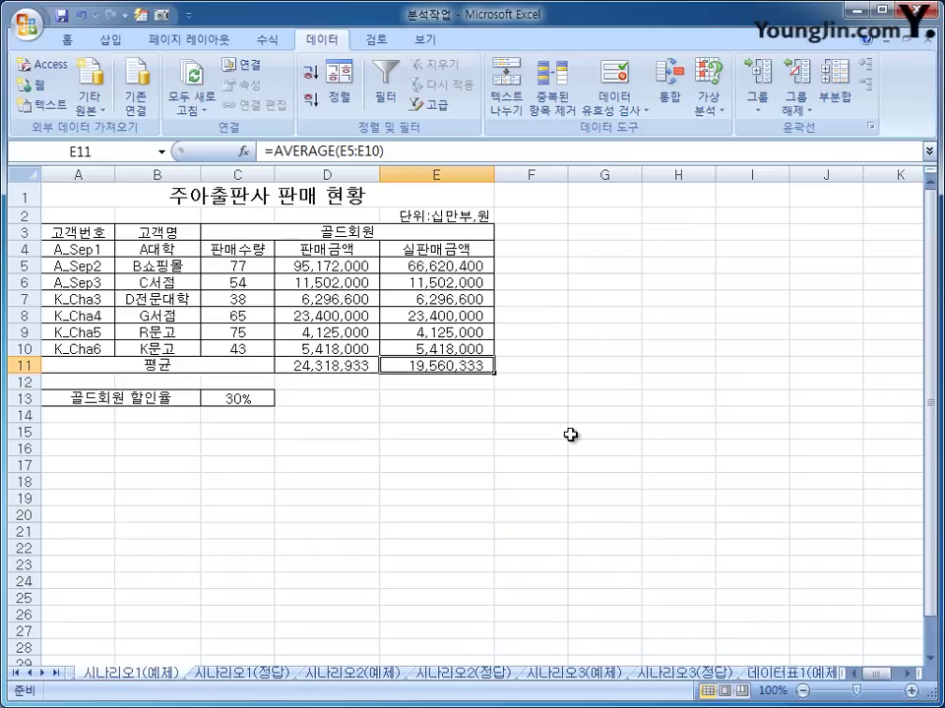
click(214, 397)
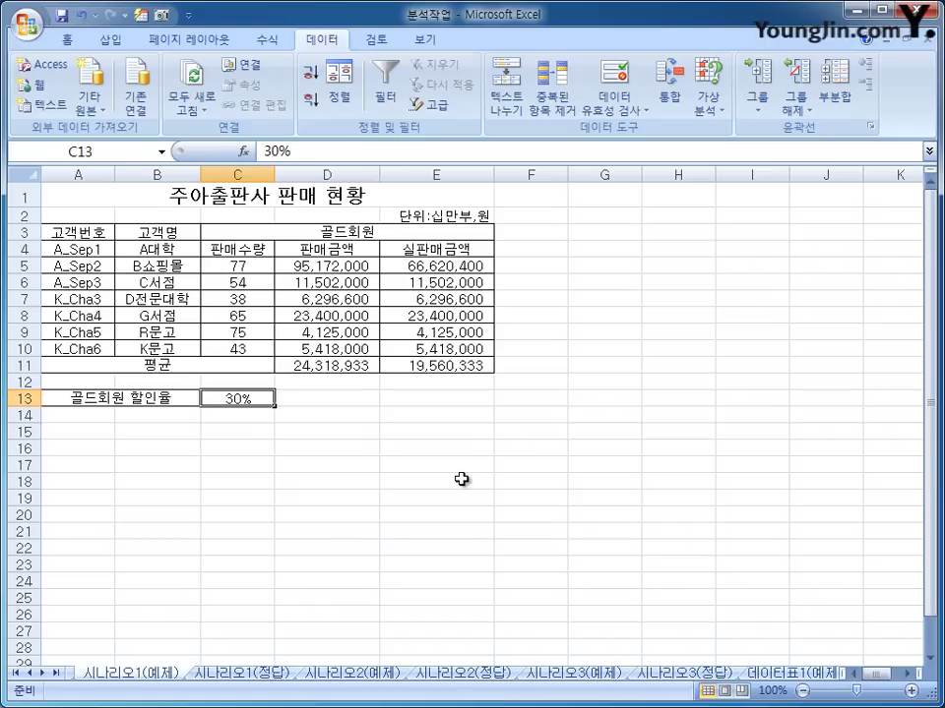
click(105, 153)
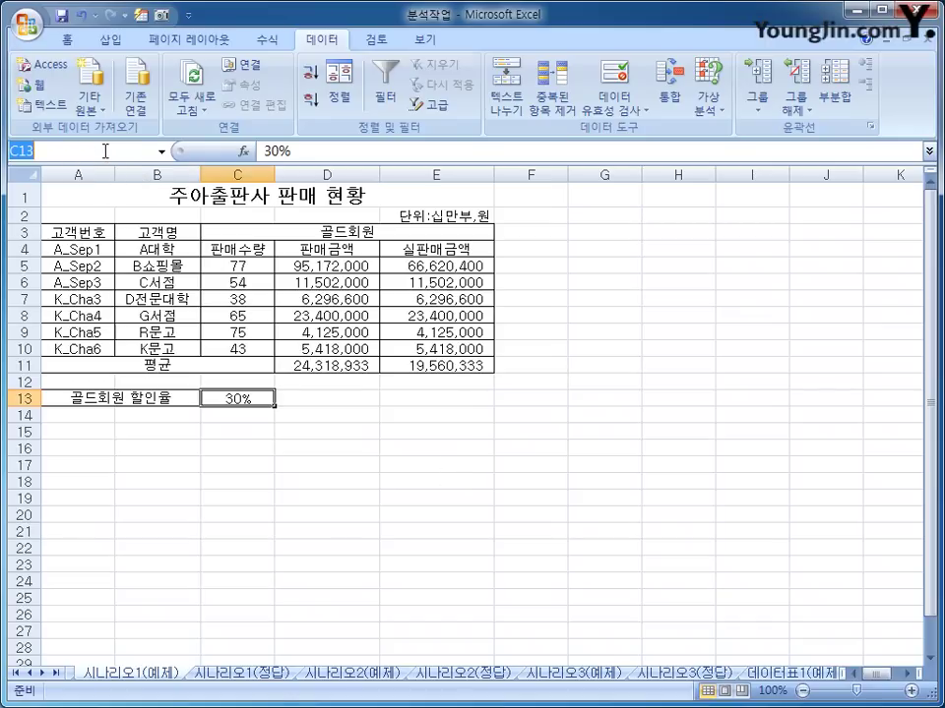
text(rh)
key(BackSpace)
key(BackSpace)
text(골드할ㅇ)
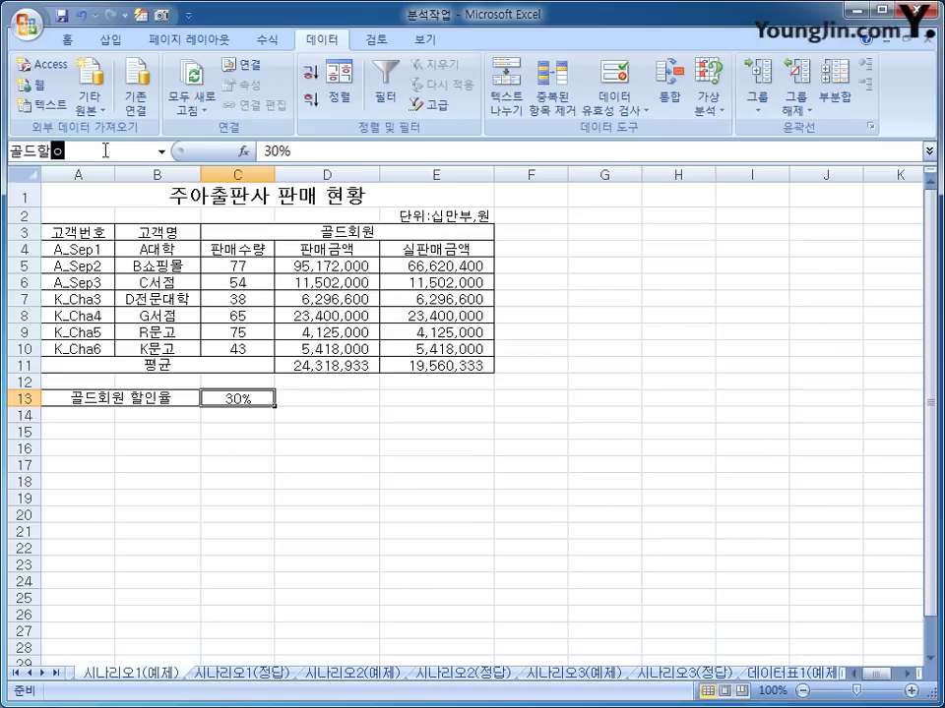
text(인유ㄹ)
key(Return)
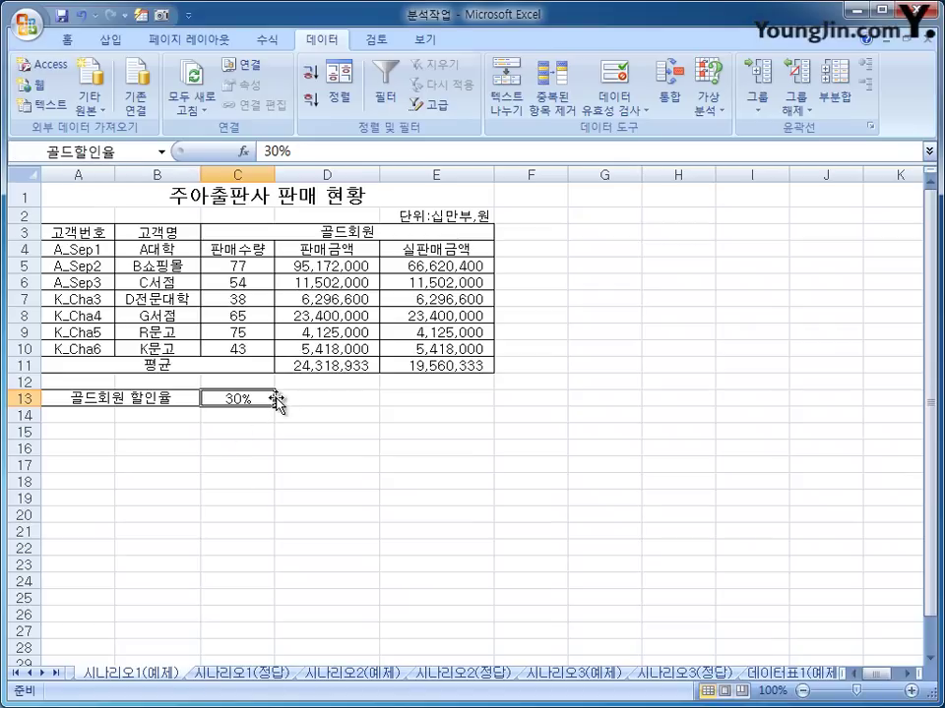
Step: Define the name 실판매금액평균 for cell E11, the average of the actual sales amounts
click(448, 368)
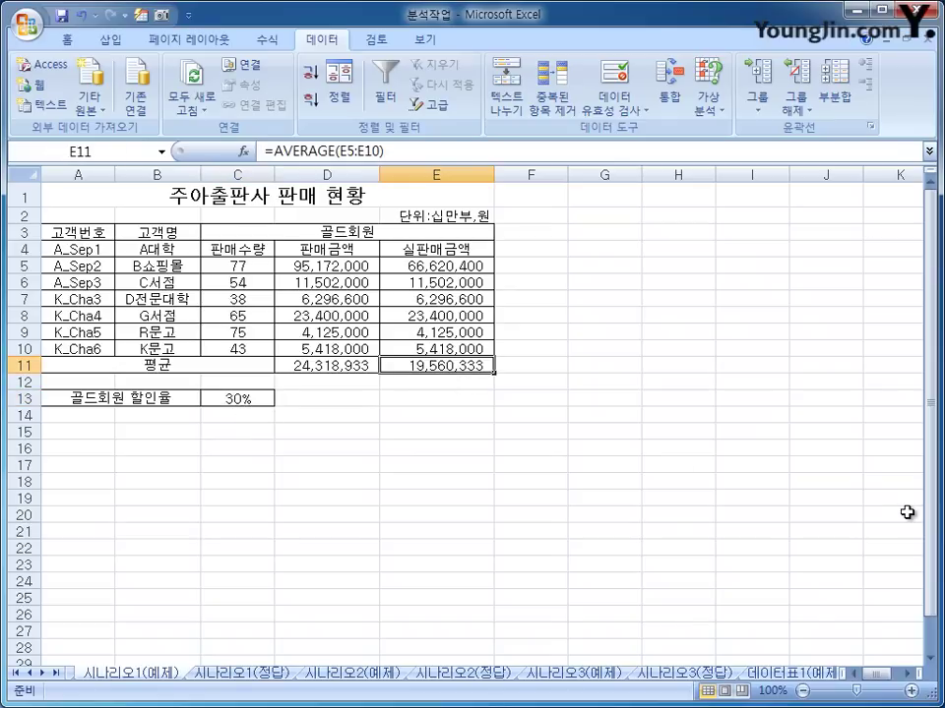
click(113, 154)
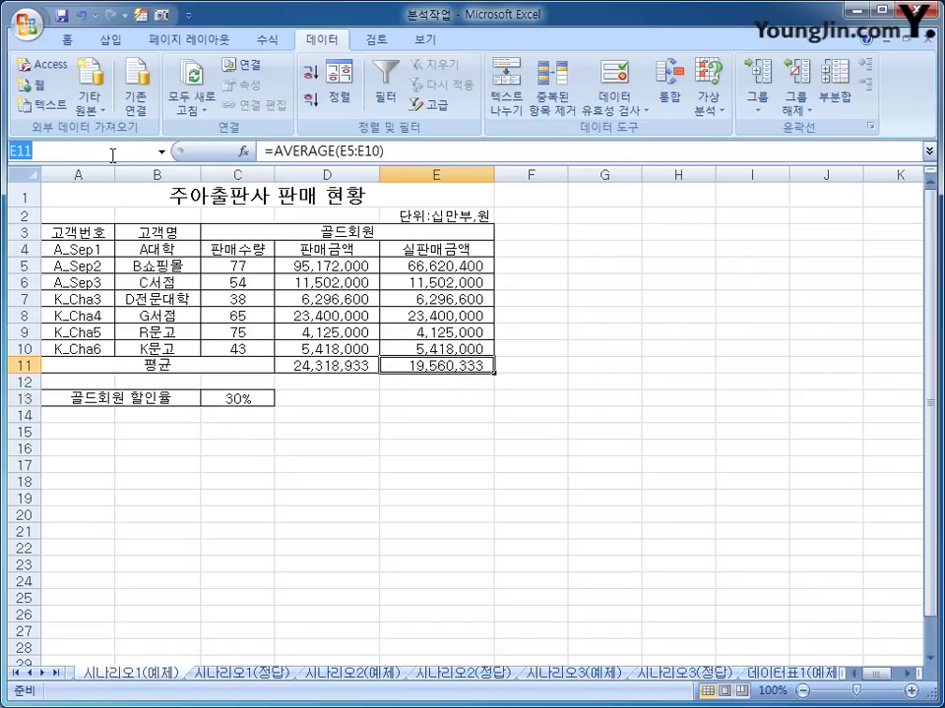
text(실판매)
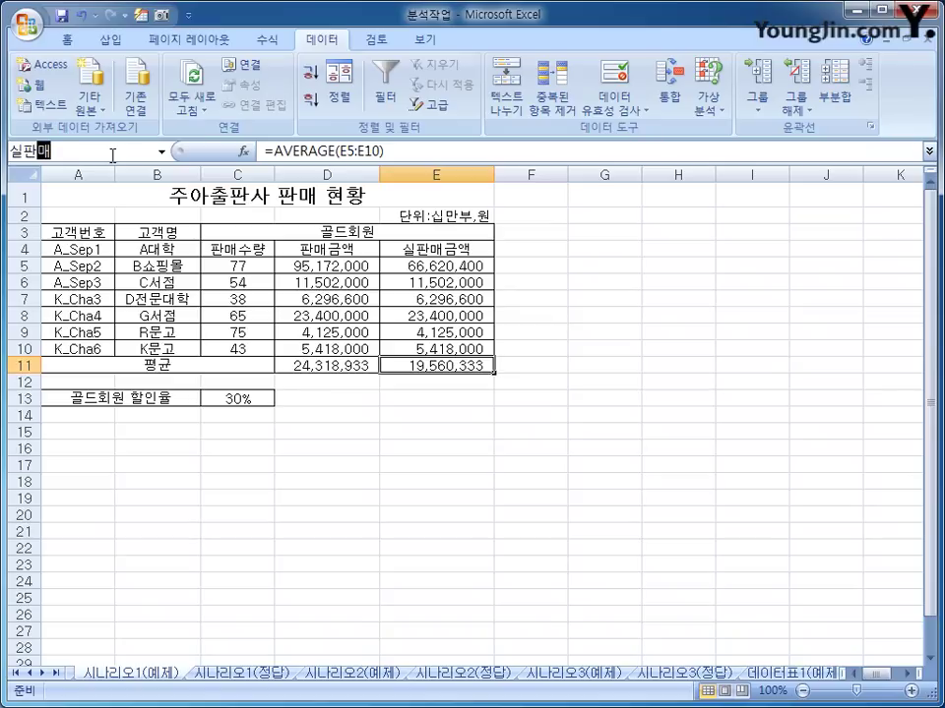
text(금액평균)
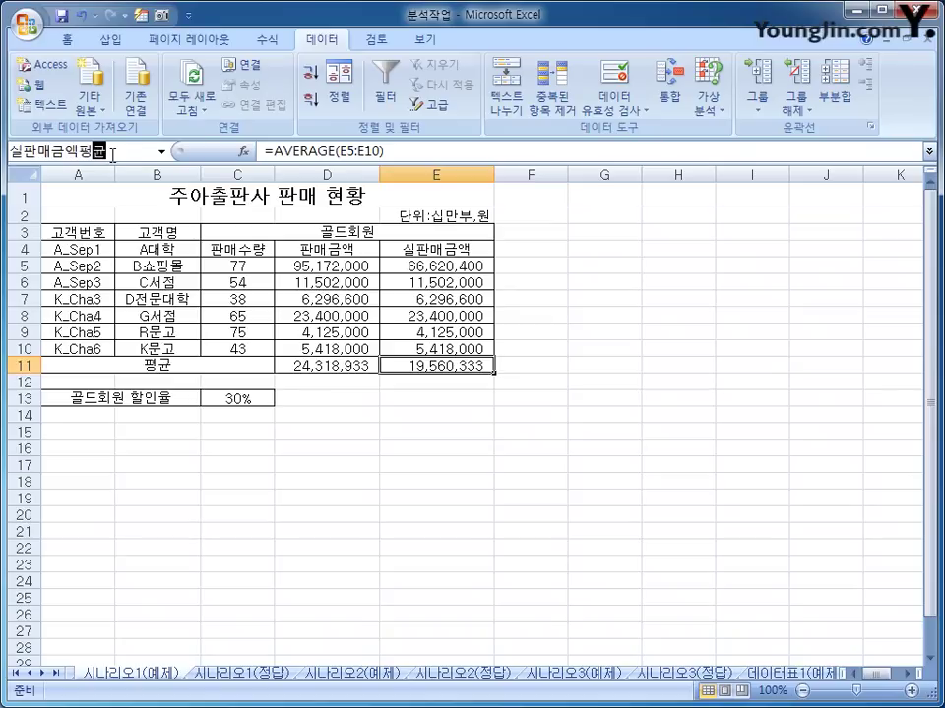
key(Return)
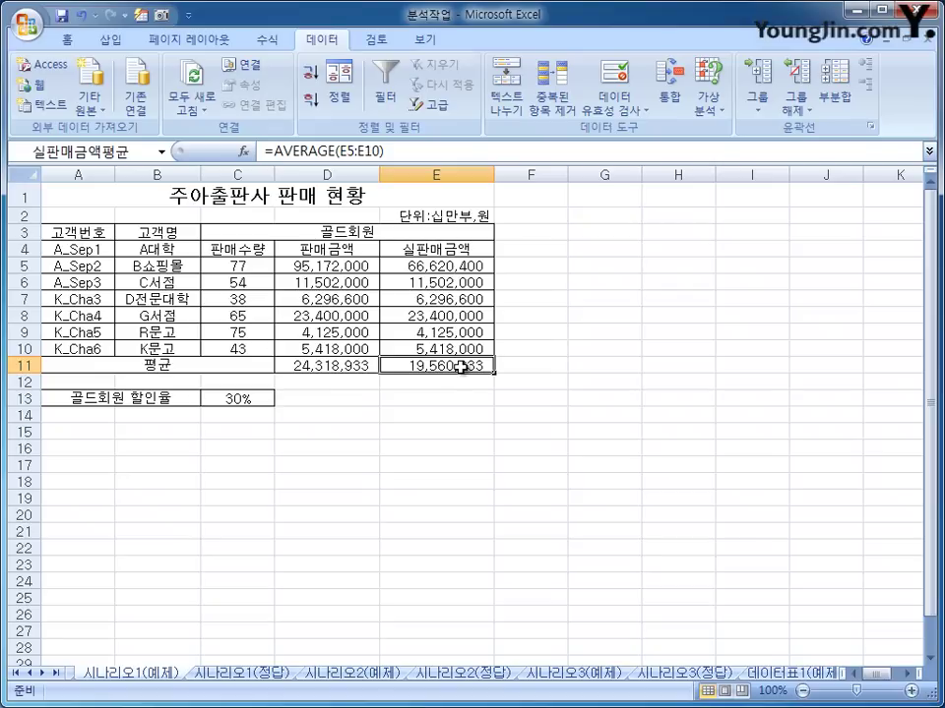
Step: In the Scenario Manager, add a scenario named 할인율인상 with changing cell C13 and a 골드할인율 value of 40%
click(246, 398)
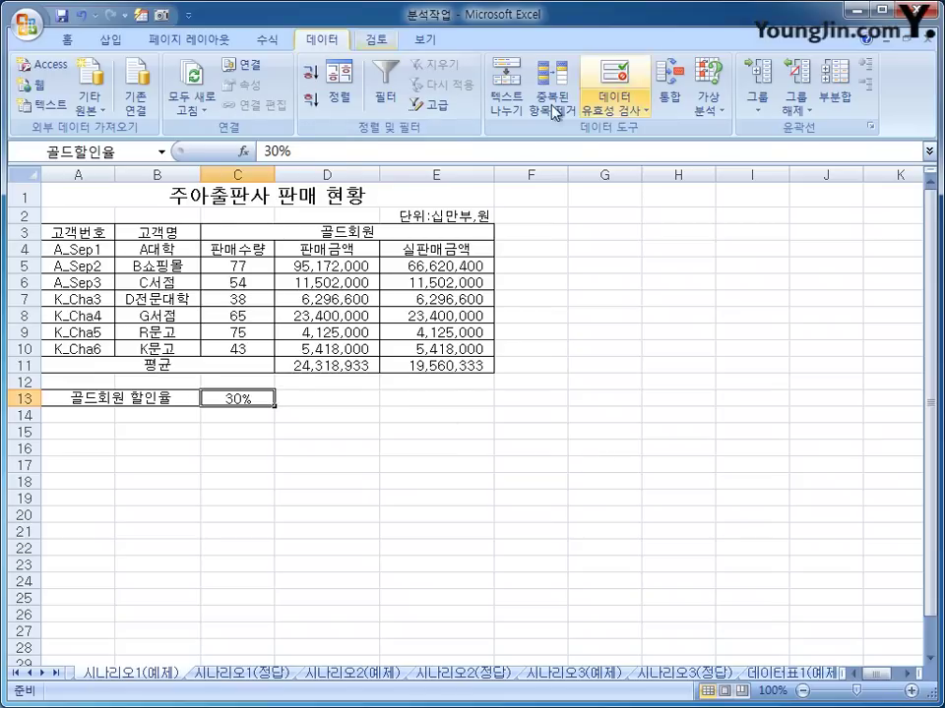
click(718, 107)
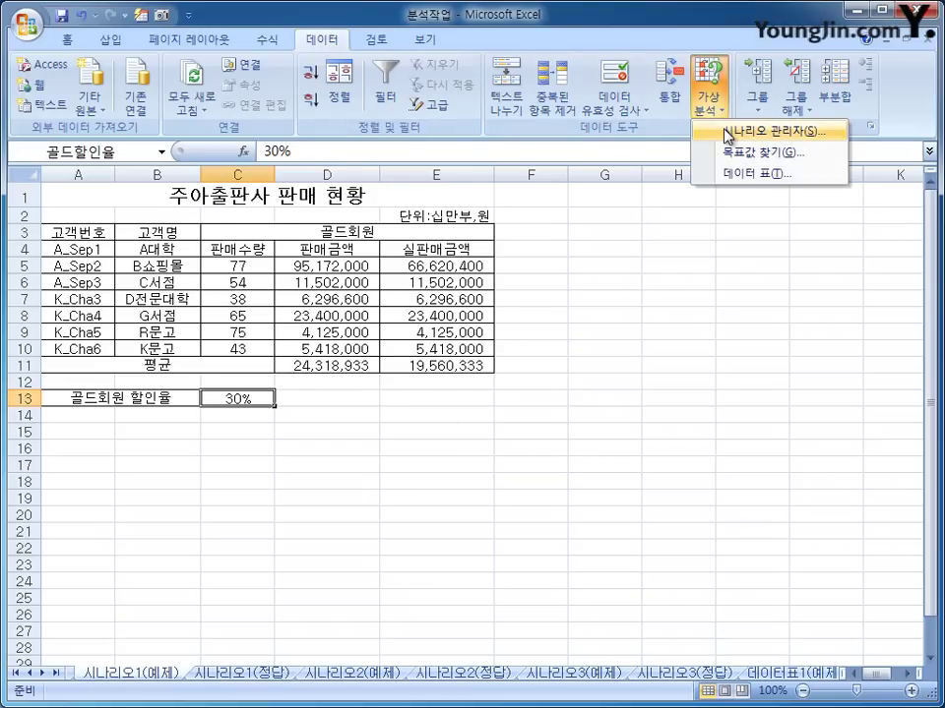
click(726, 132)
drag(674, 144, 447, 181)
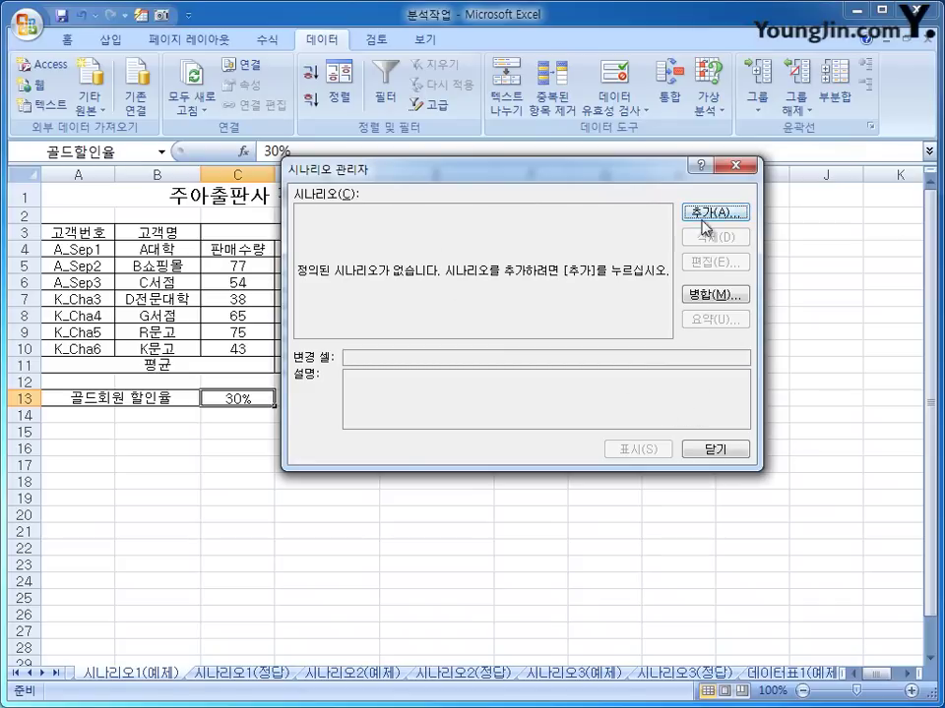
click(717, 213)
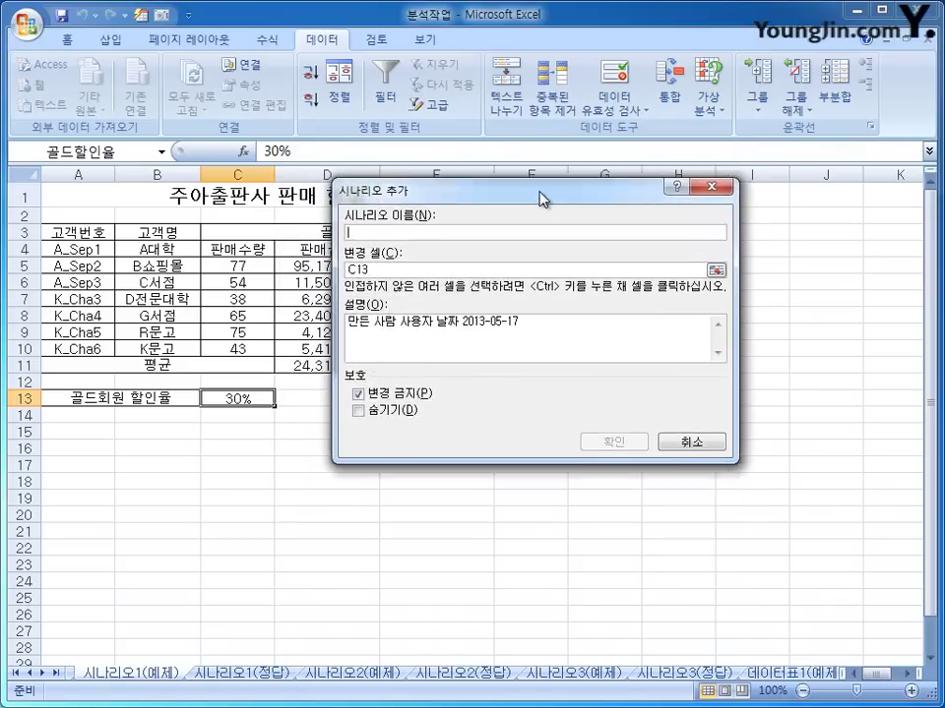
drag(545, 196, 641, 224)
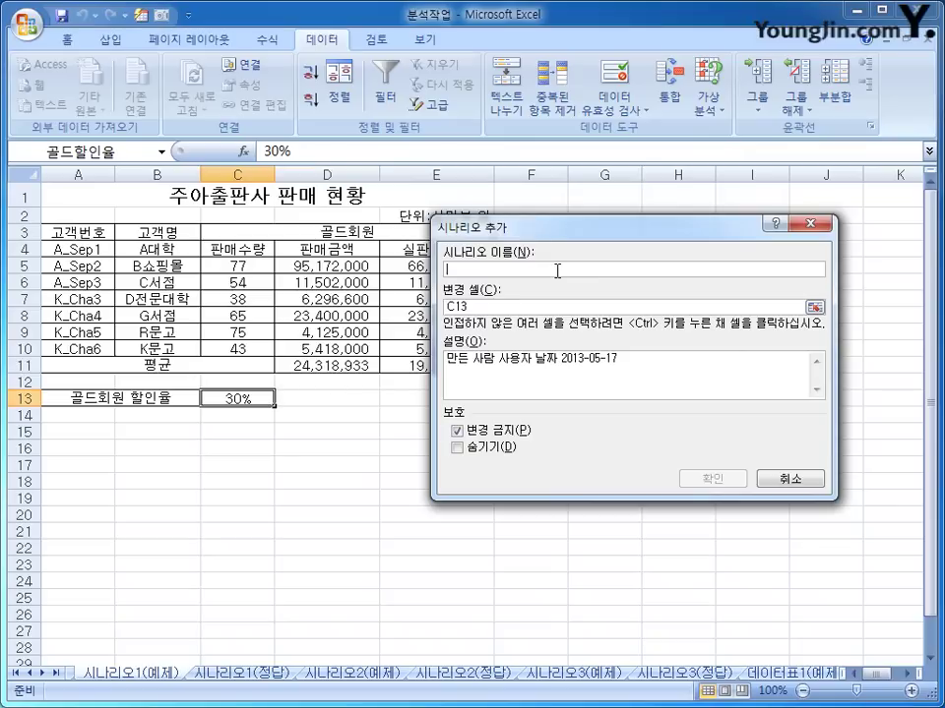
text(할인)
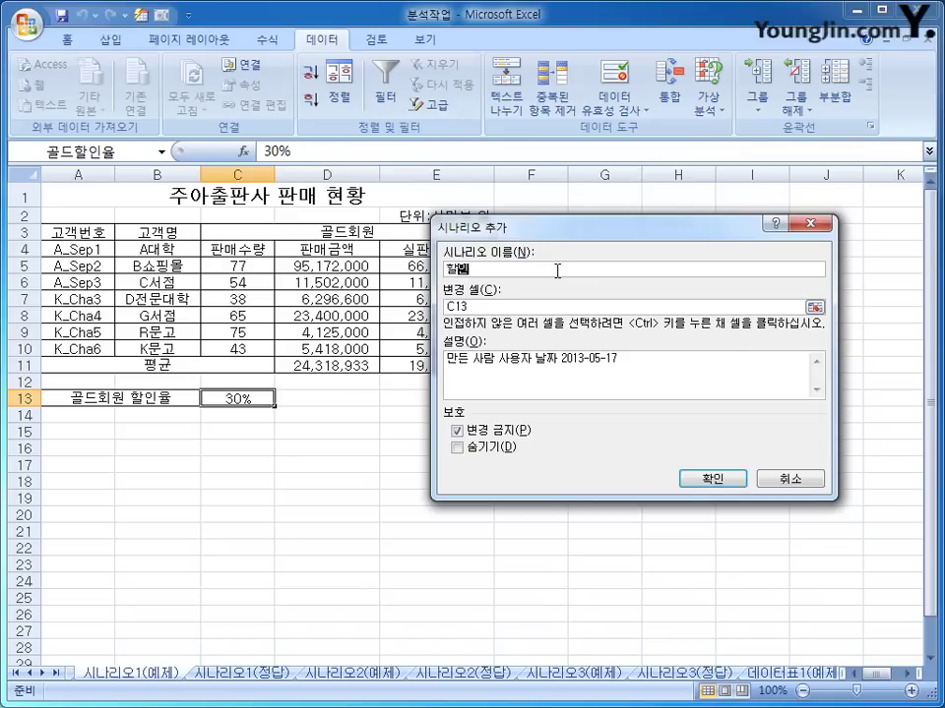
text(유율인상)
key(Tab)
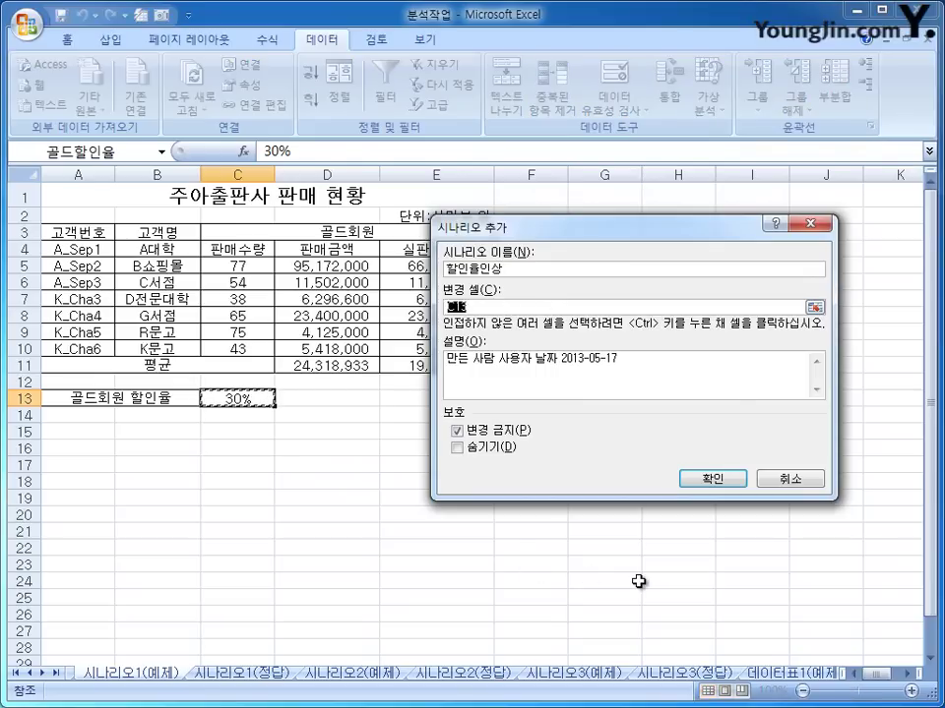
click(253, 397)
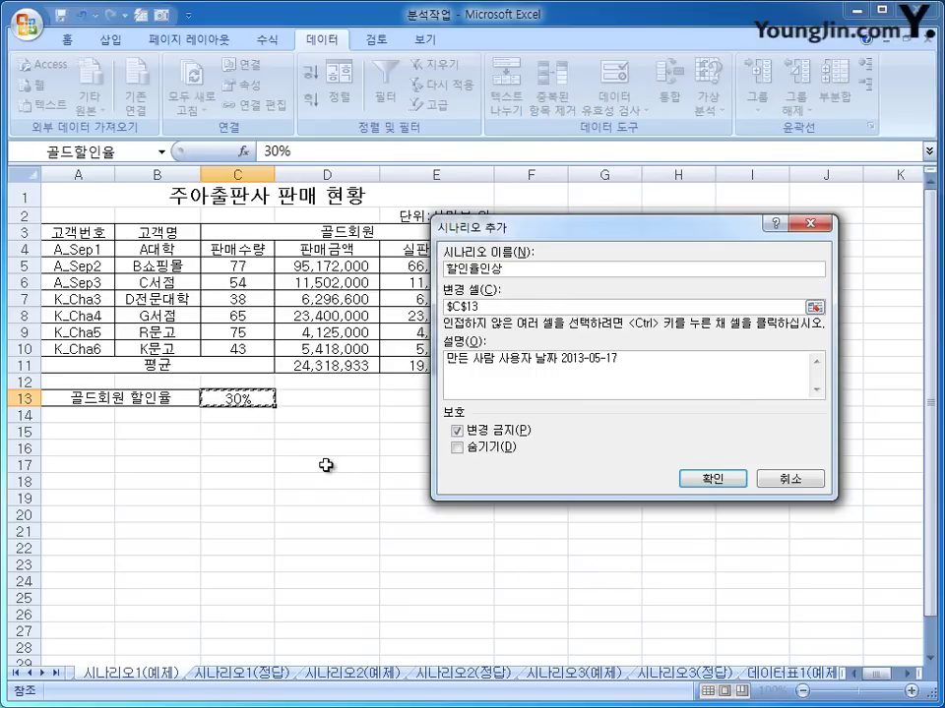
click(710, 478)
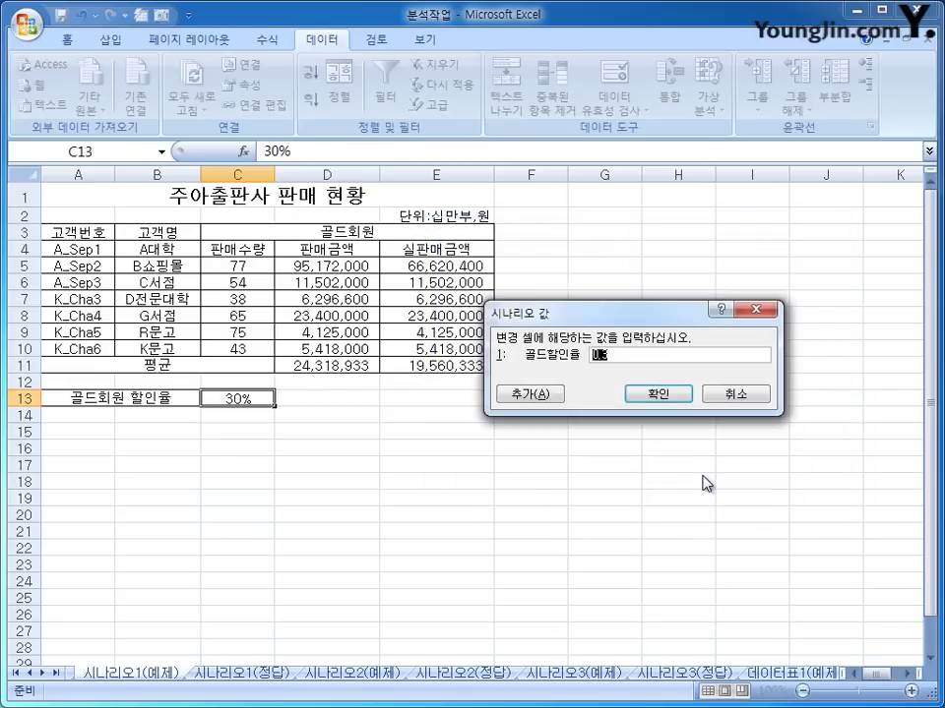
text(40%)
Step: Add a second scenario named 할인율인하 that changes cell C13 to a 골드할인율 value of 20%
click(548, 394)
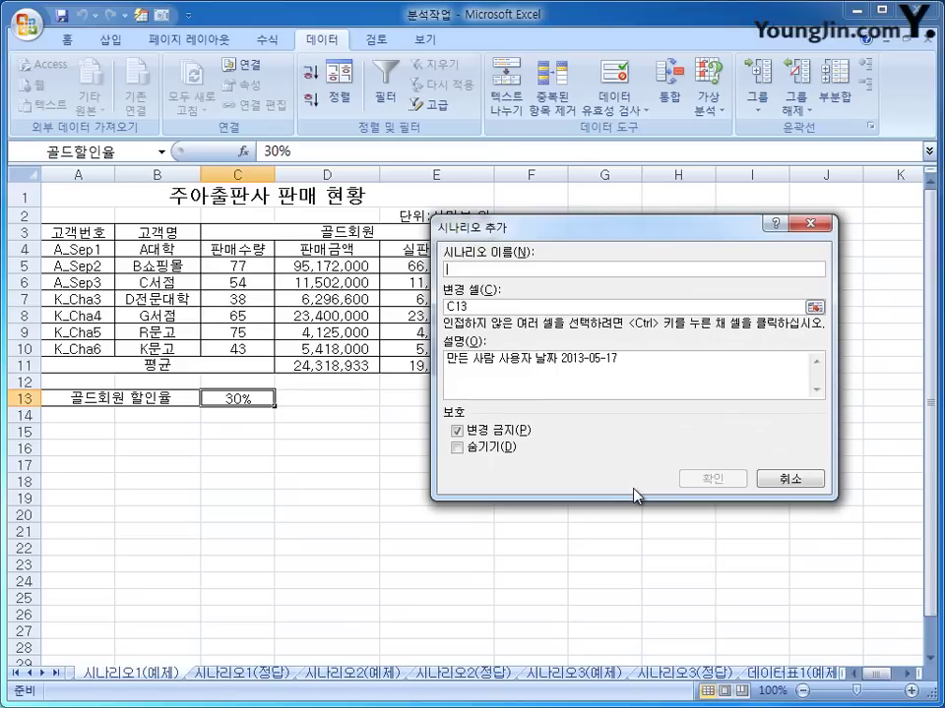
text(할인율인하)
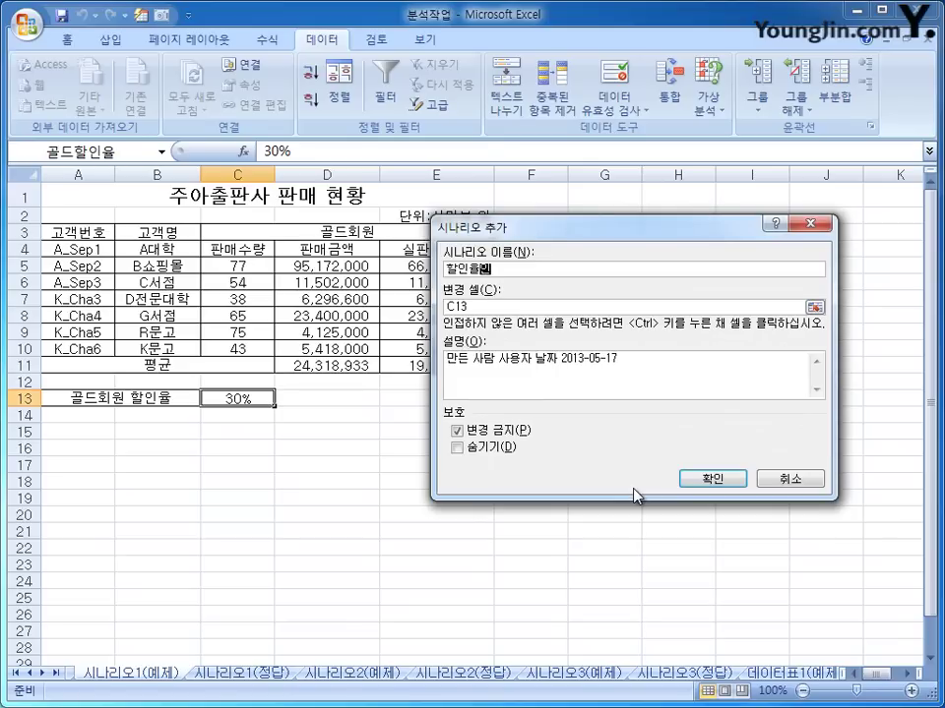
click(727, 481)
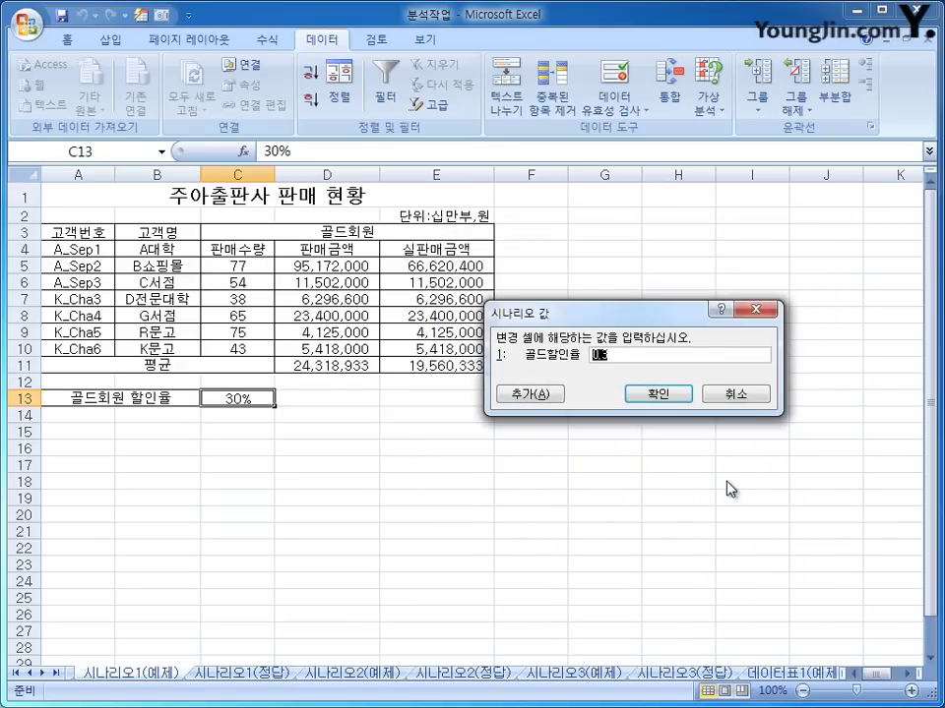
text(20%)
click(679, 394)
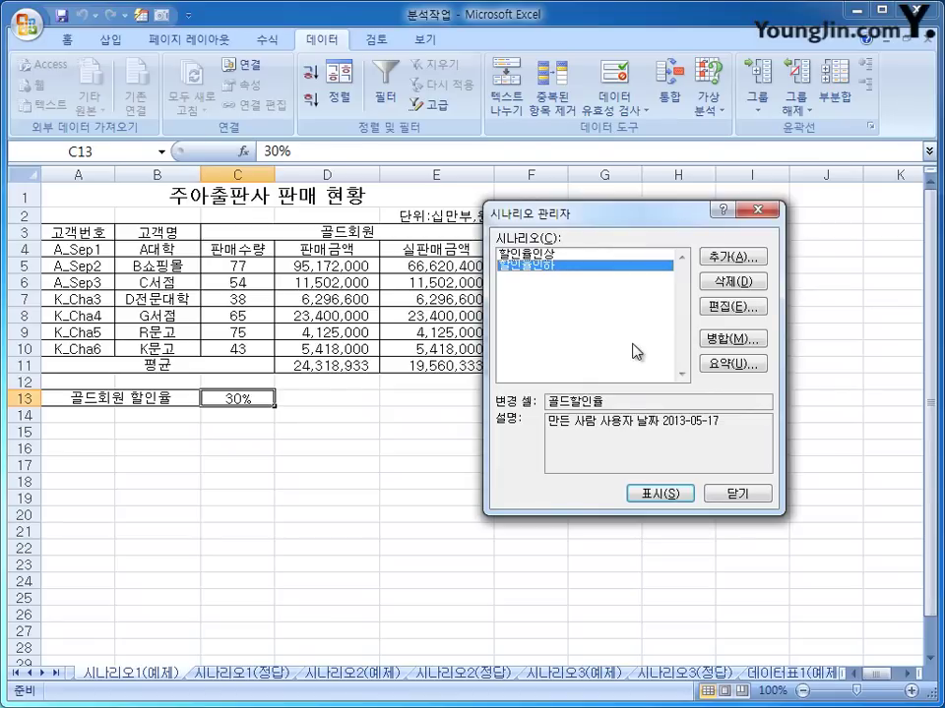
Step: Generate a scenario summary report with cell E11 as the result cell
click(730, 364)
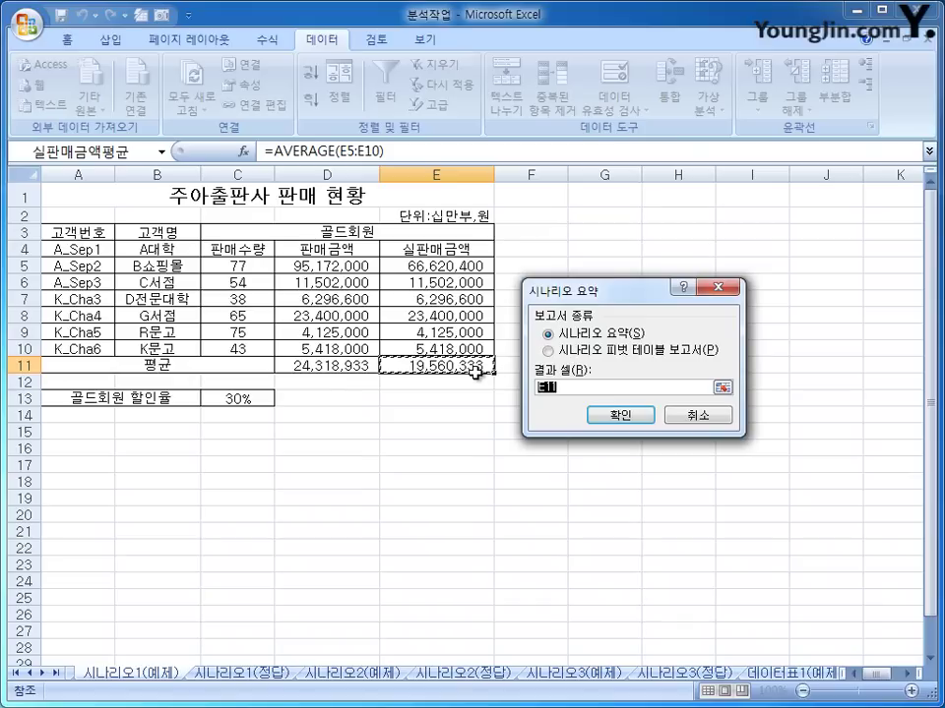
click(476, 366)
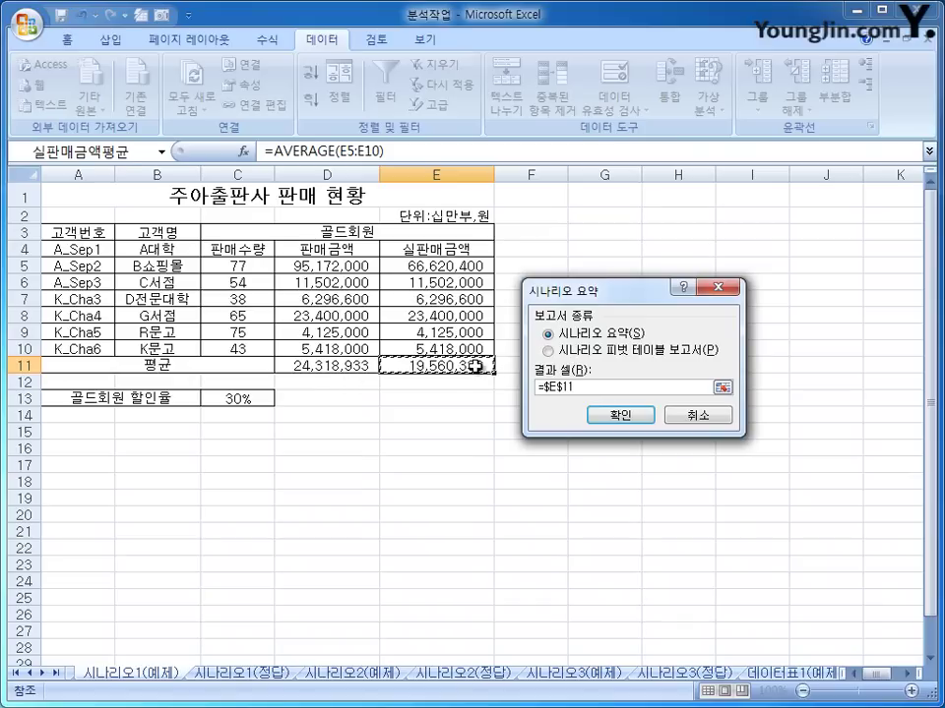
click(612, 415)
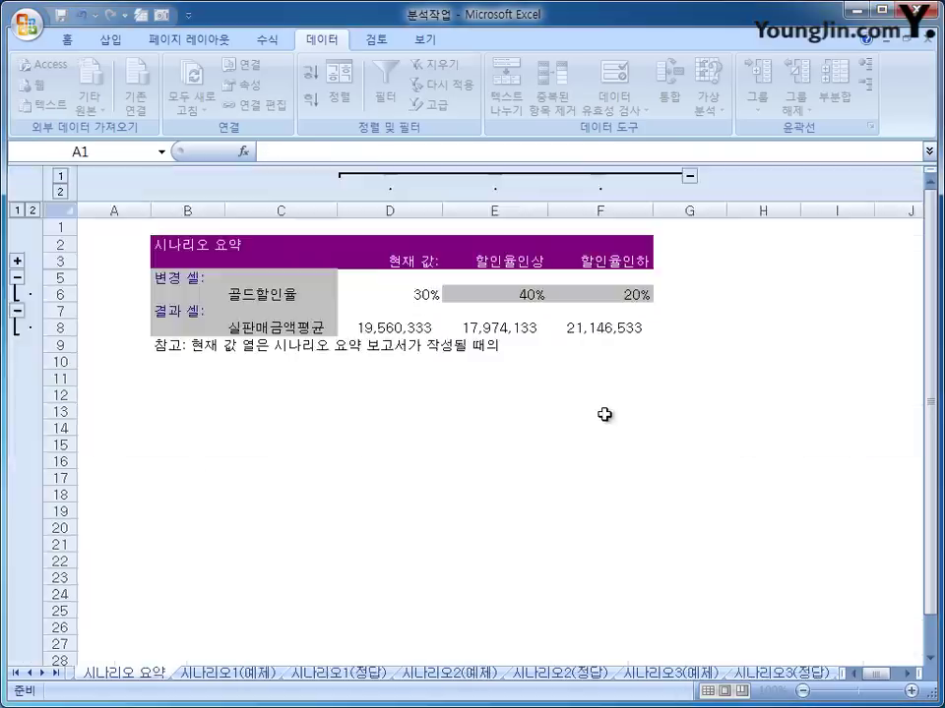
Step: Examine the 시나리오 요약 sheet, comparing the discount rates and average actual sales amounts of the current values and both scenarios
click(239, 676)
click(155, 676)
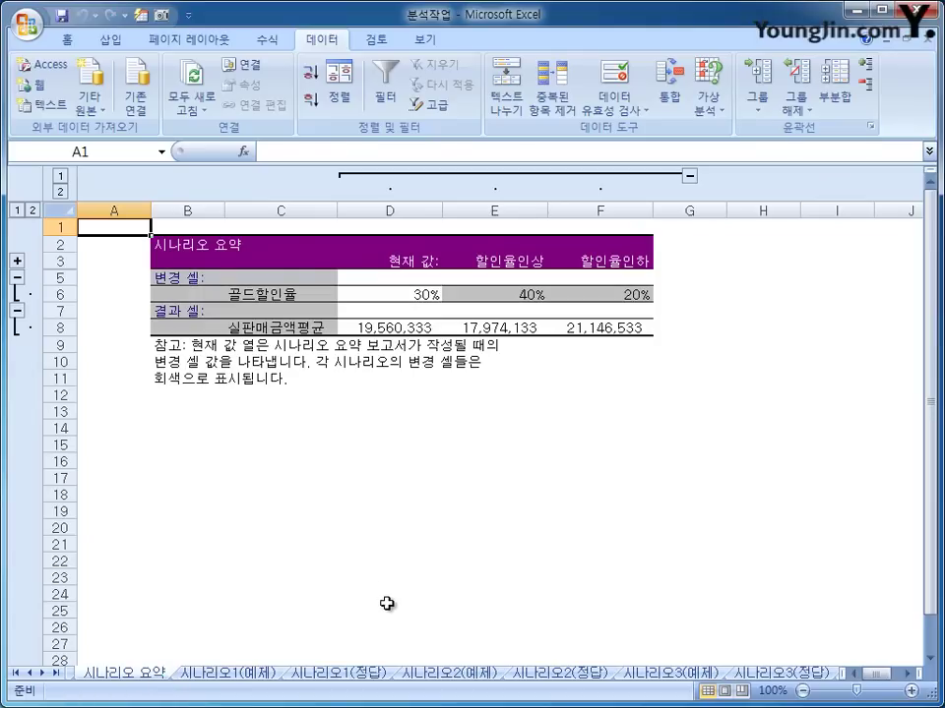
click(409, 295)
click(500, 296)
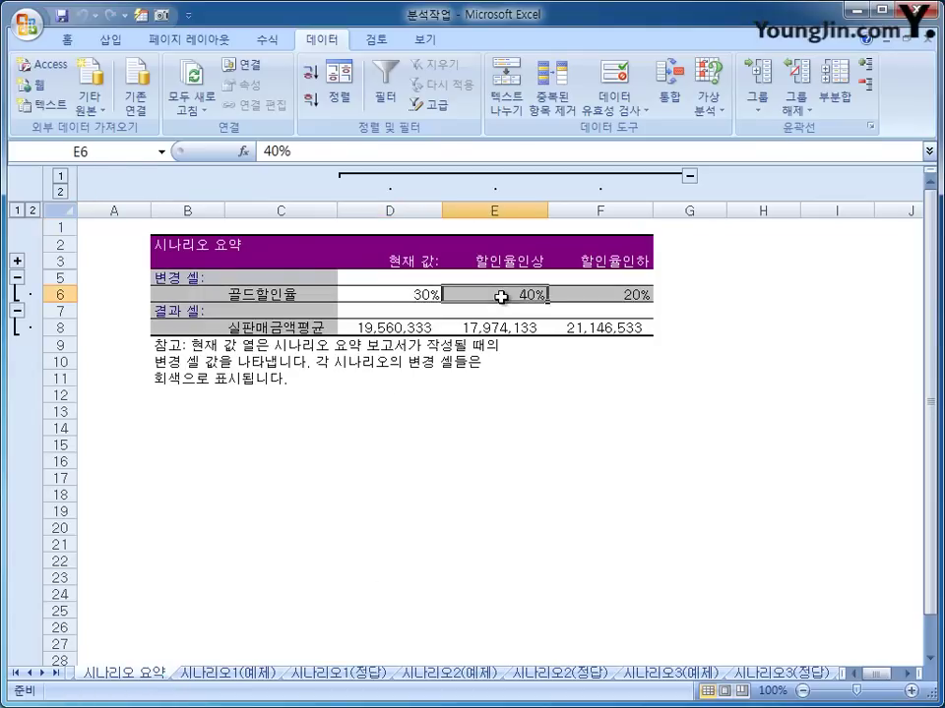
click(545, 296)
click(382, 327)
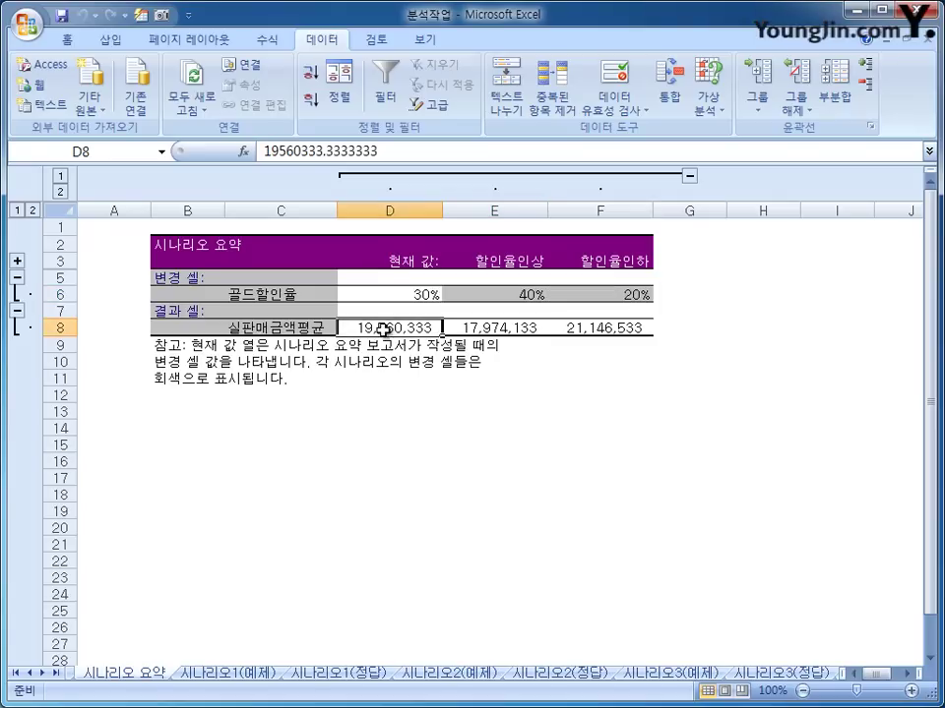
click(489, 327)
click(605, 328)
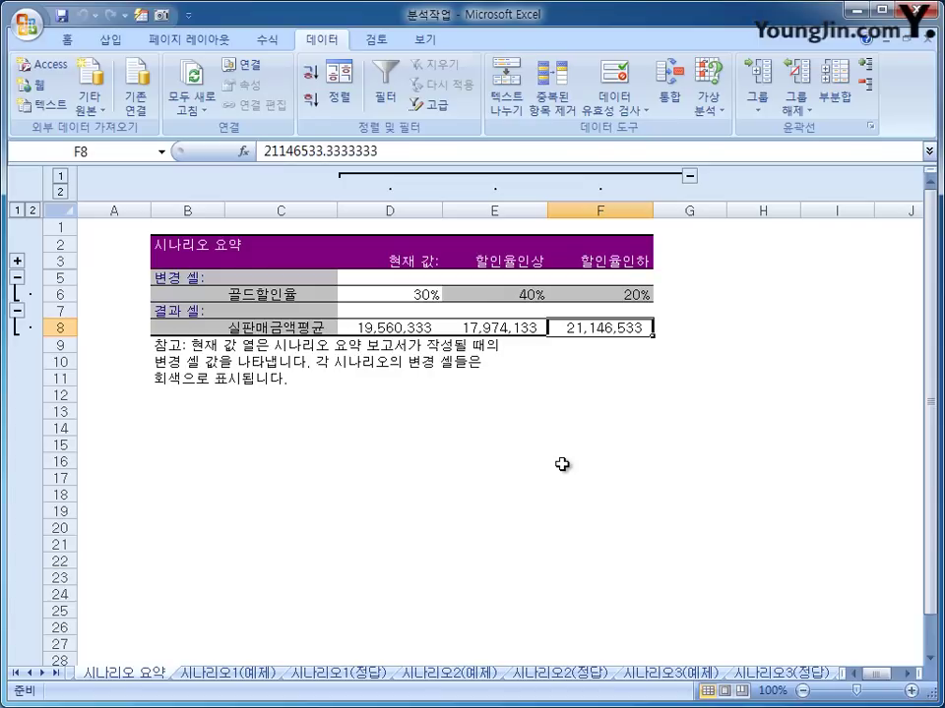
Step: Open the 시나리오3(예제) sheet and check the 과목당수강료 and 강사료 input cells A14 and B14
click(483, 676)
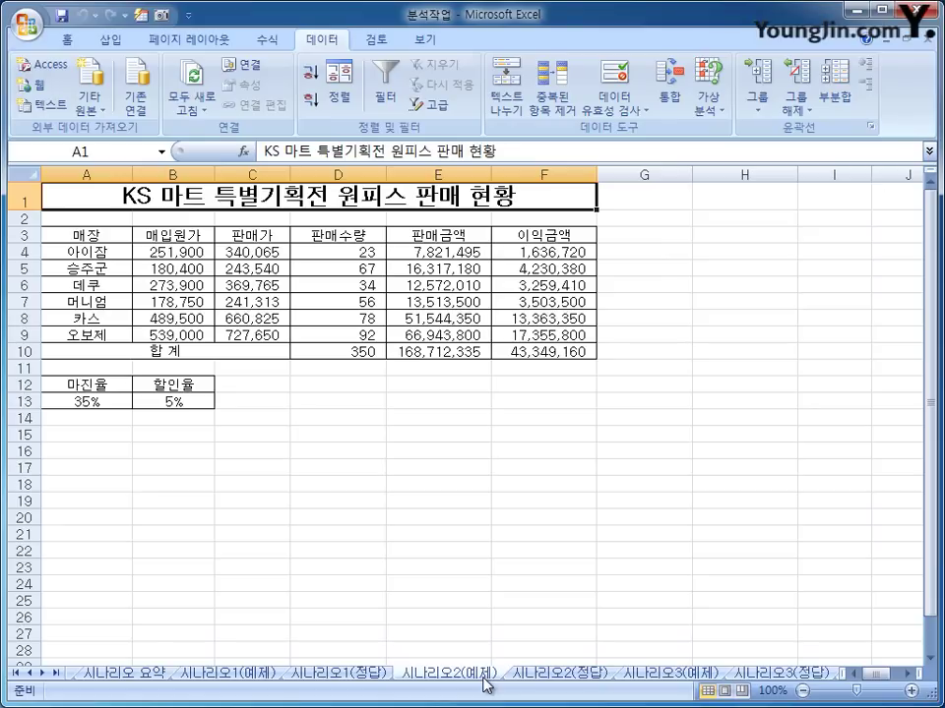
click(648, 675)
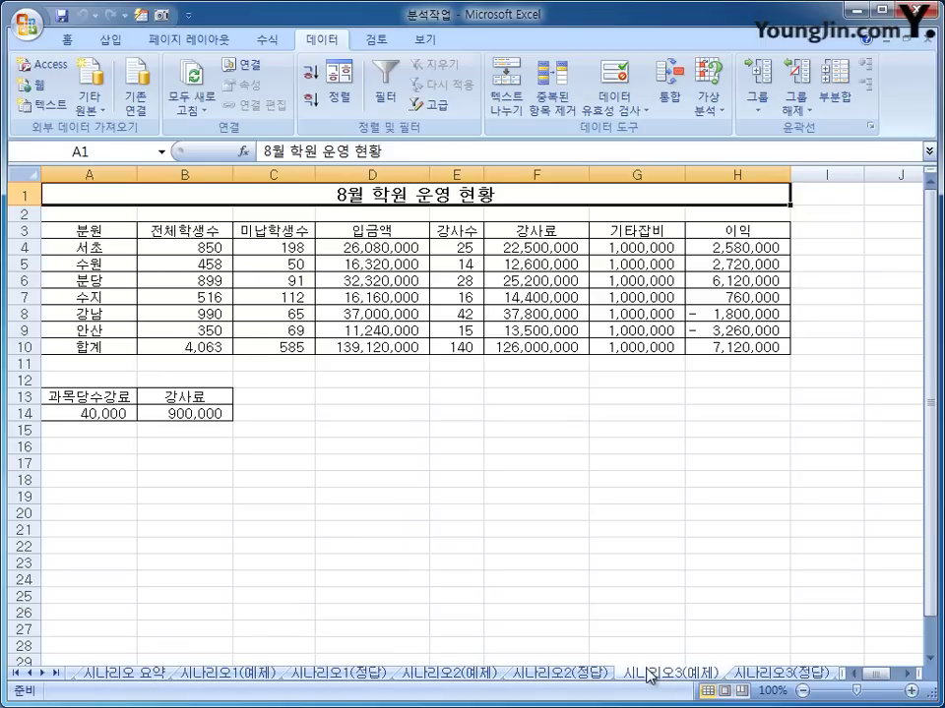
click(499, 504)
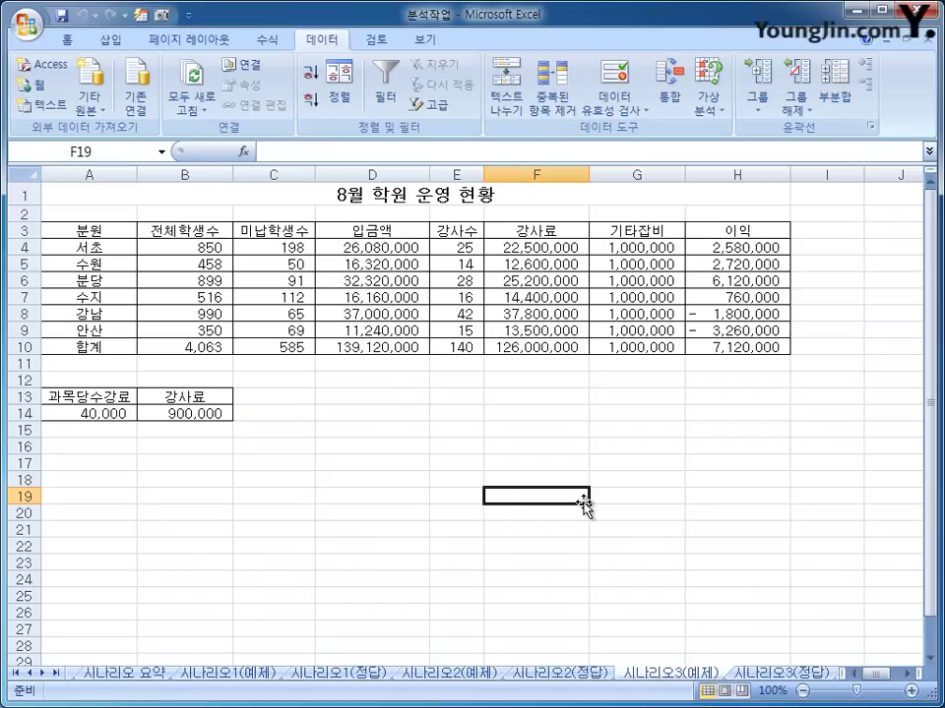
click(89, 413)
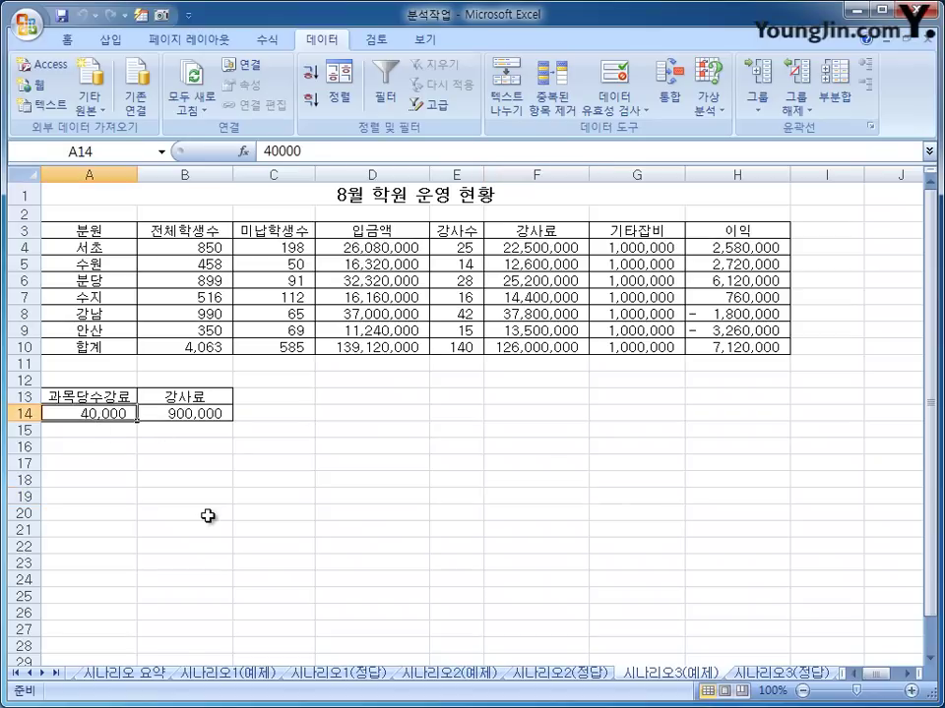
click(186, 415)
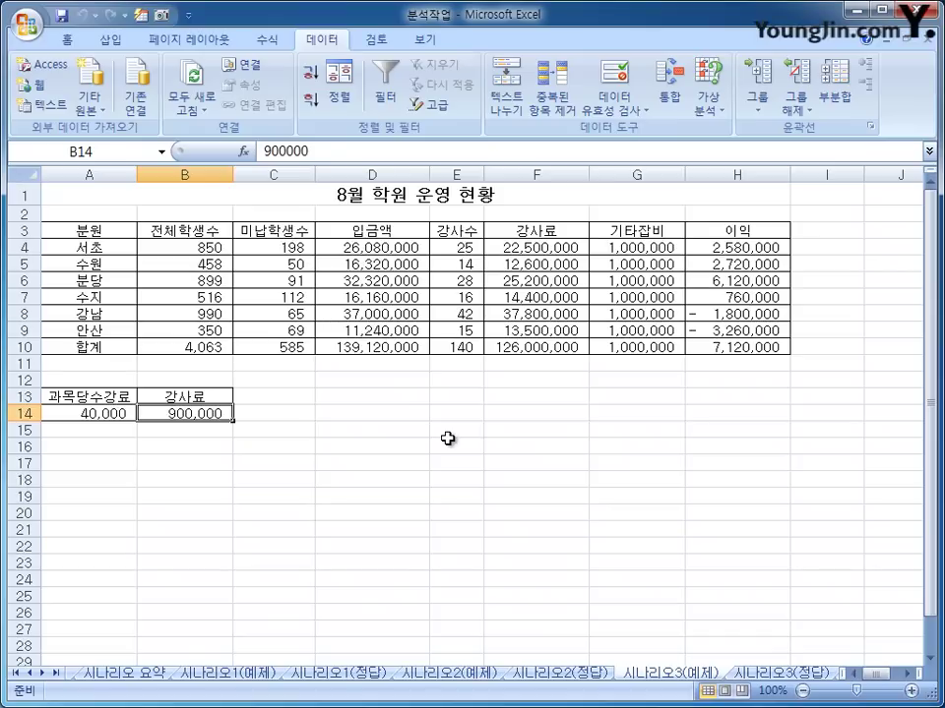
click(54, 414)
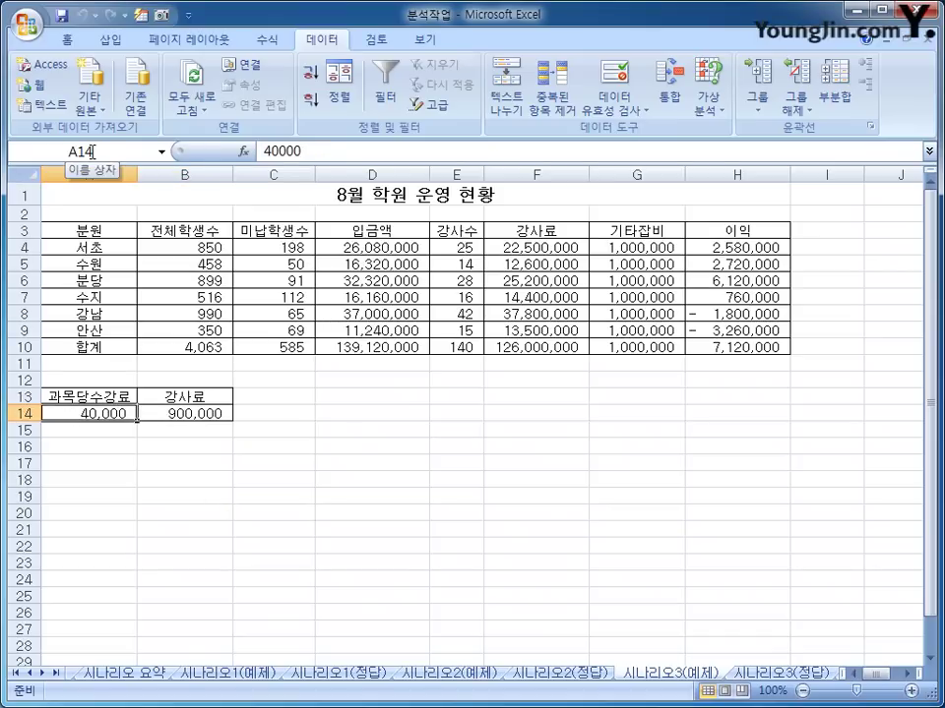
Step: Create names for cells A14 and B14 from the top-row labels of A13:B14, and check both names
drag(106, 398, 170, 413)
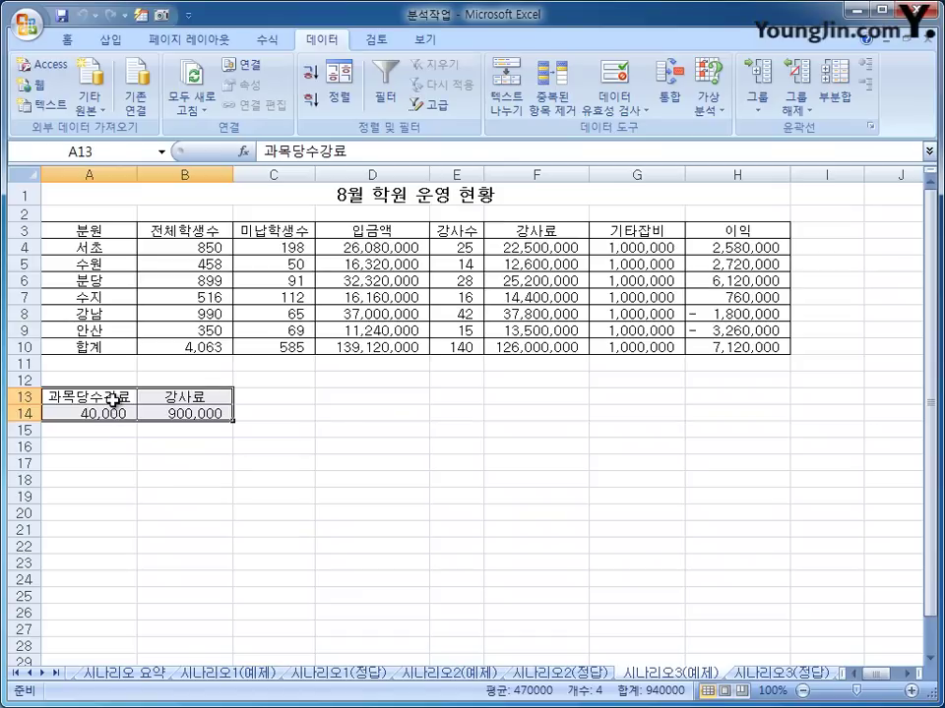
drag(114, 399, 176, 413)
click(266, 41)
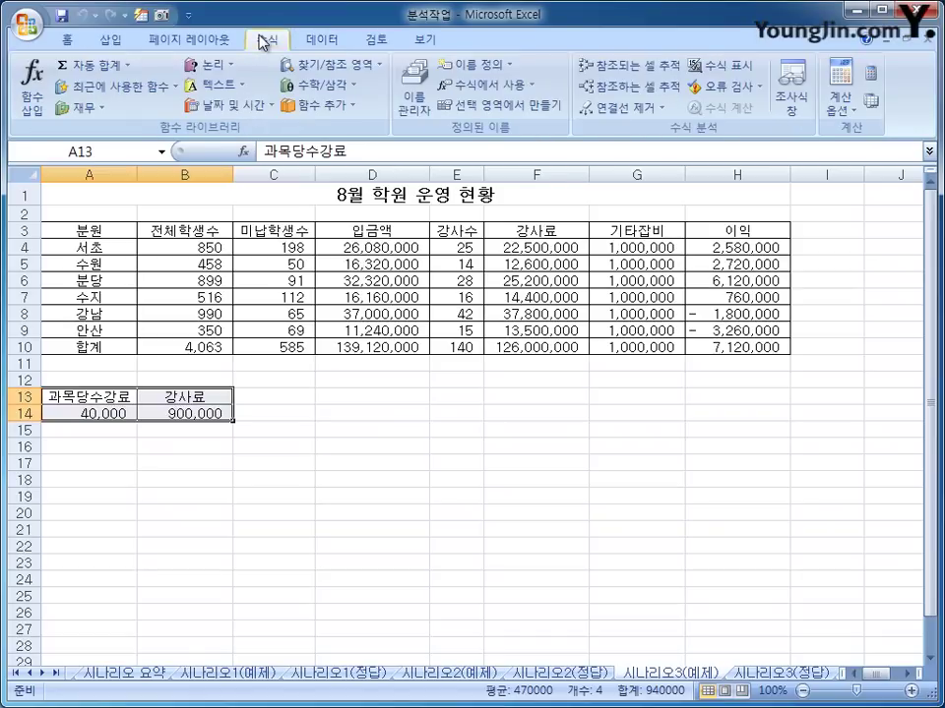
click(488, 108)
drag(596, 331, 388, 336)
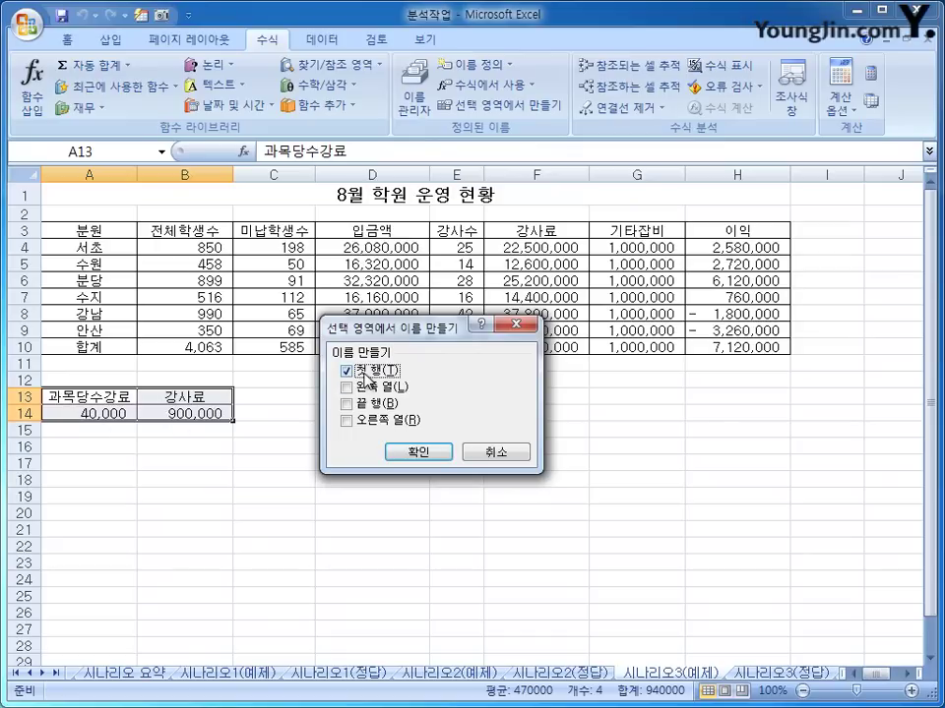
click(418, 451)
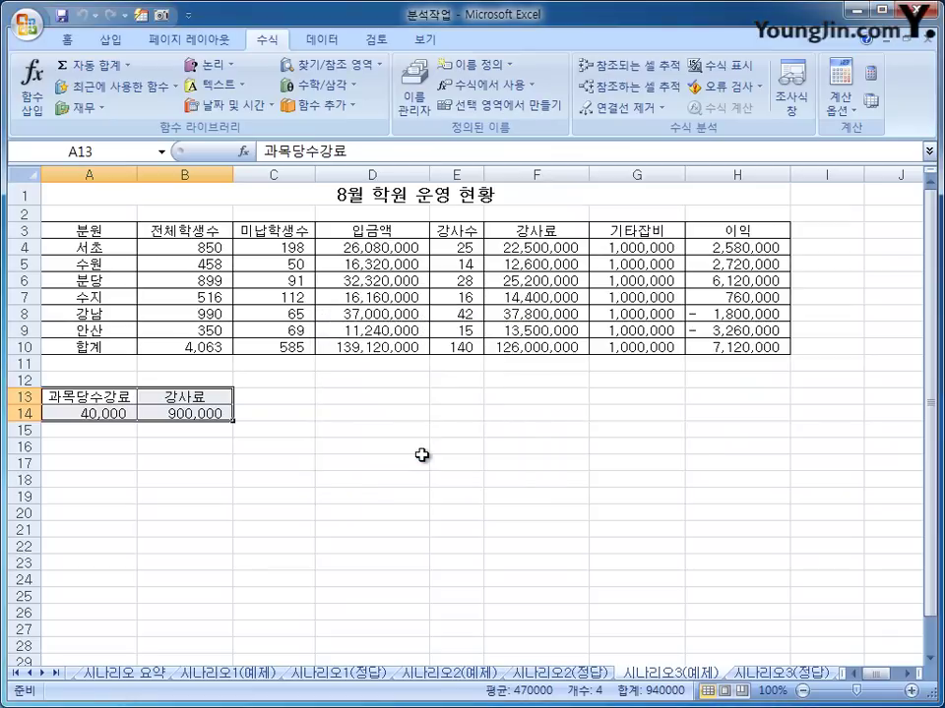
click(417, 458)
click(139, 463)
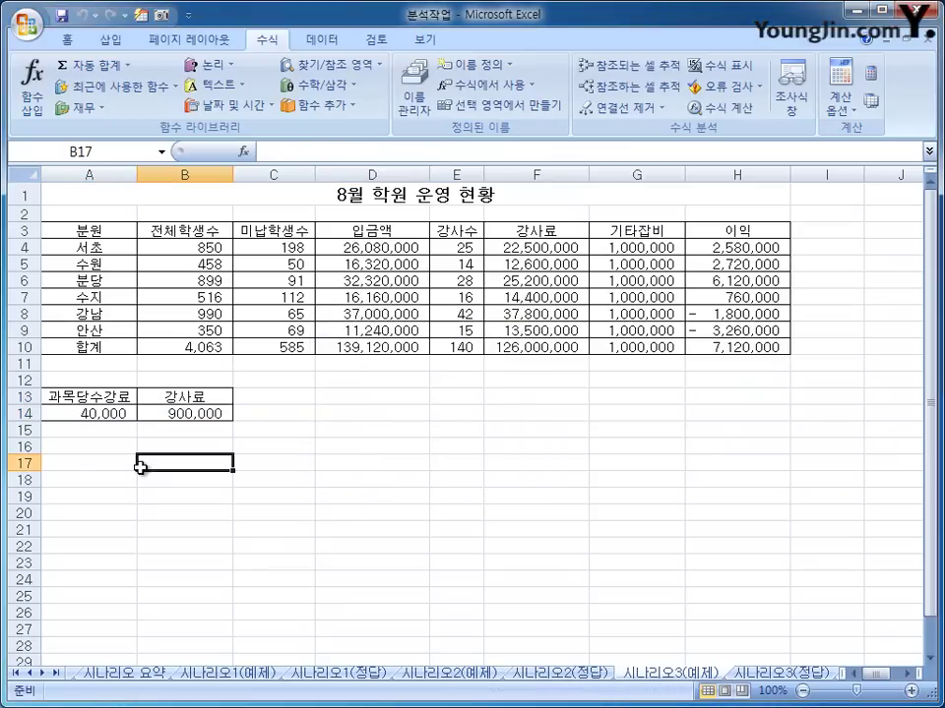
click(87, 413)
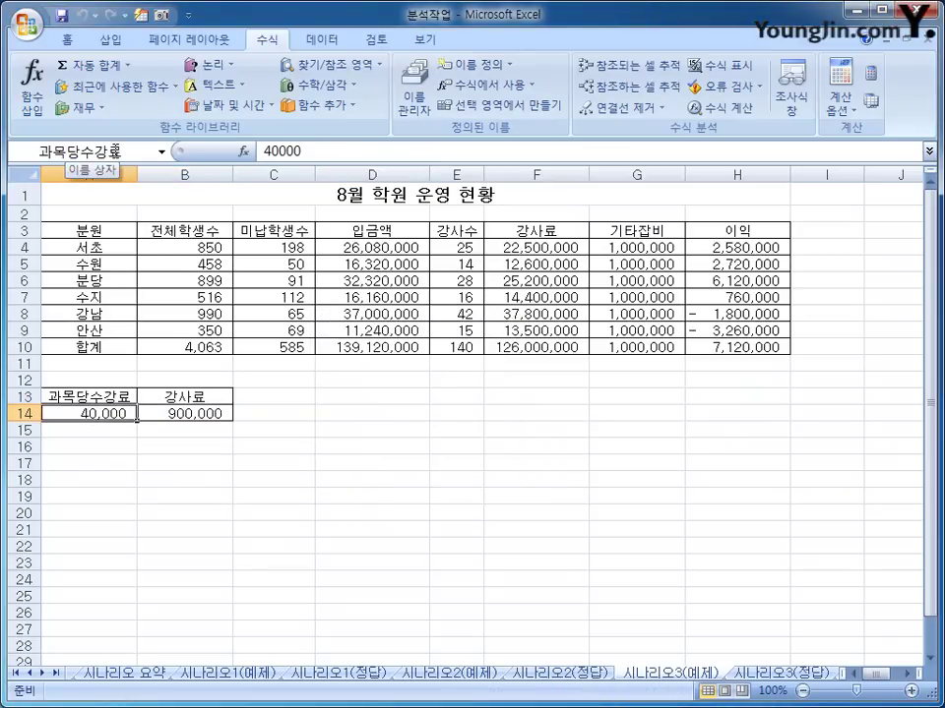
click(194, 417)
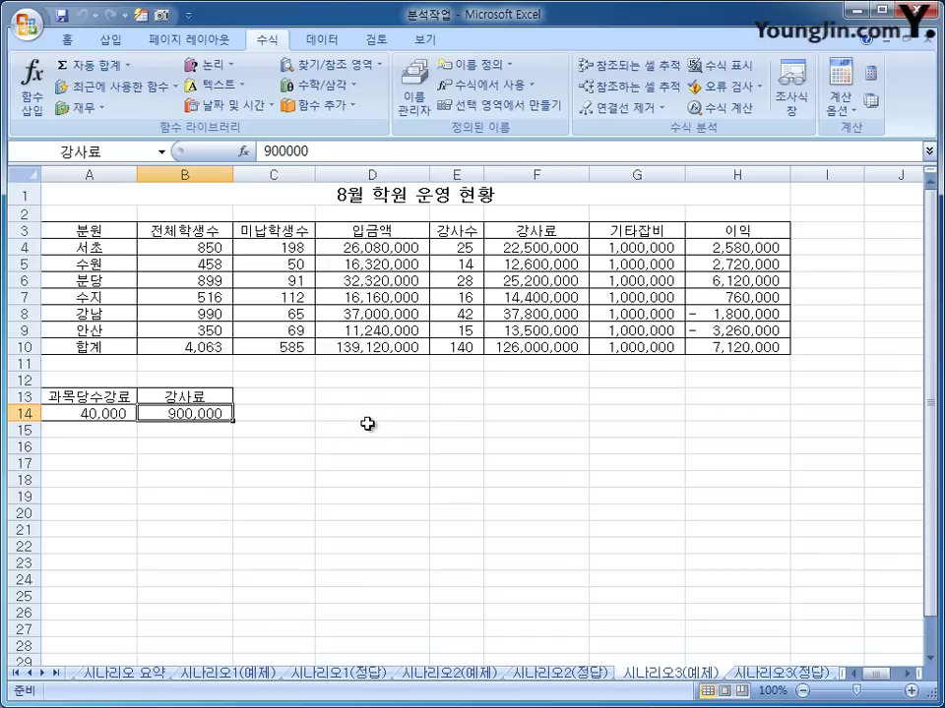
Step: Name the profit total cell H10 이익합계, and recheck the names of input cells A14 and B14
click(748, 346)
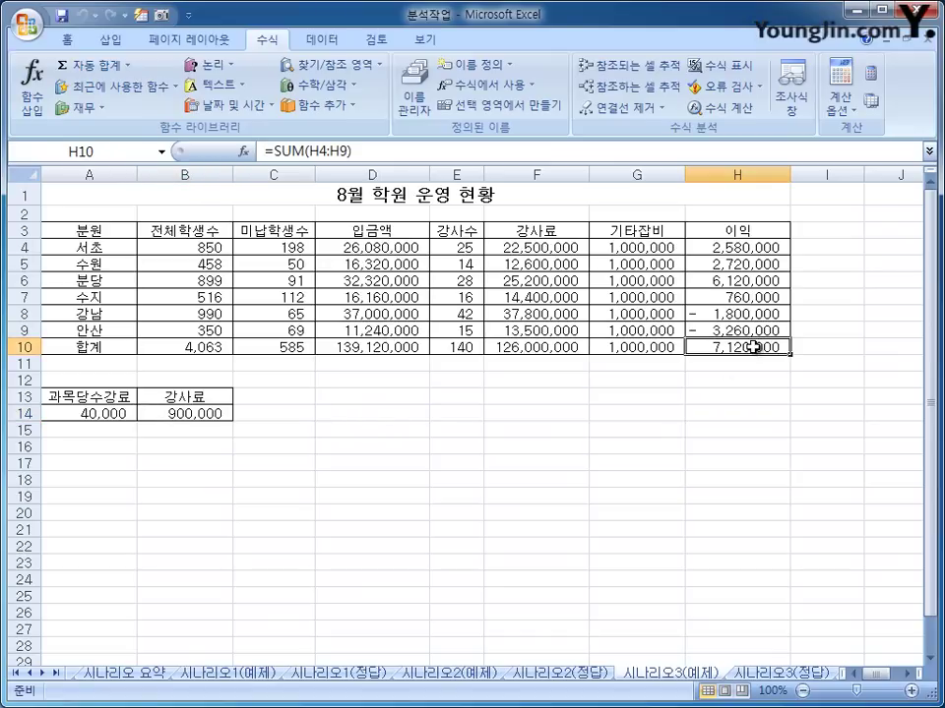
click(114, 151)
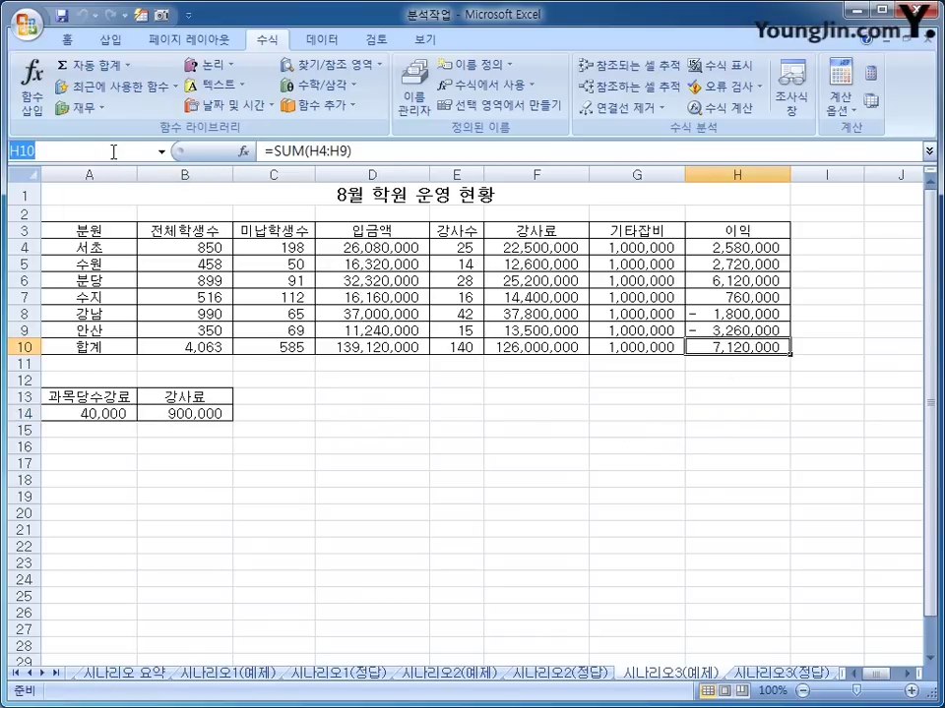
text(이익합ㄱㅖ)
key(Return)
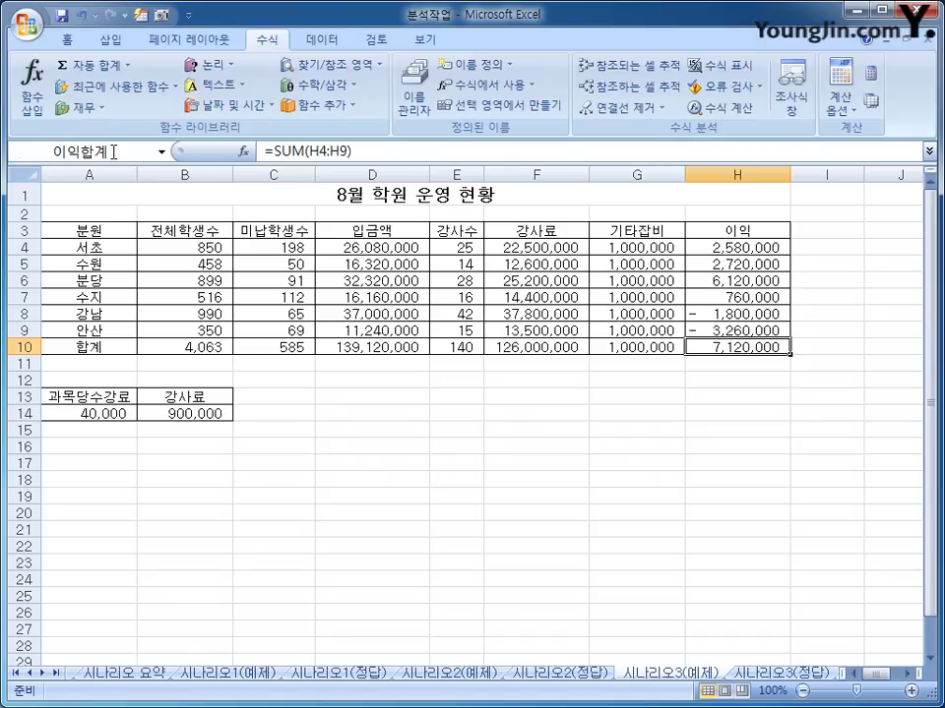
click(103, 413)
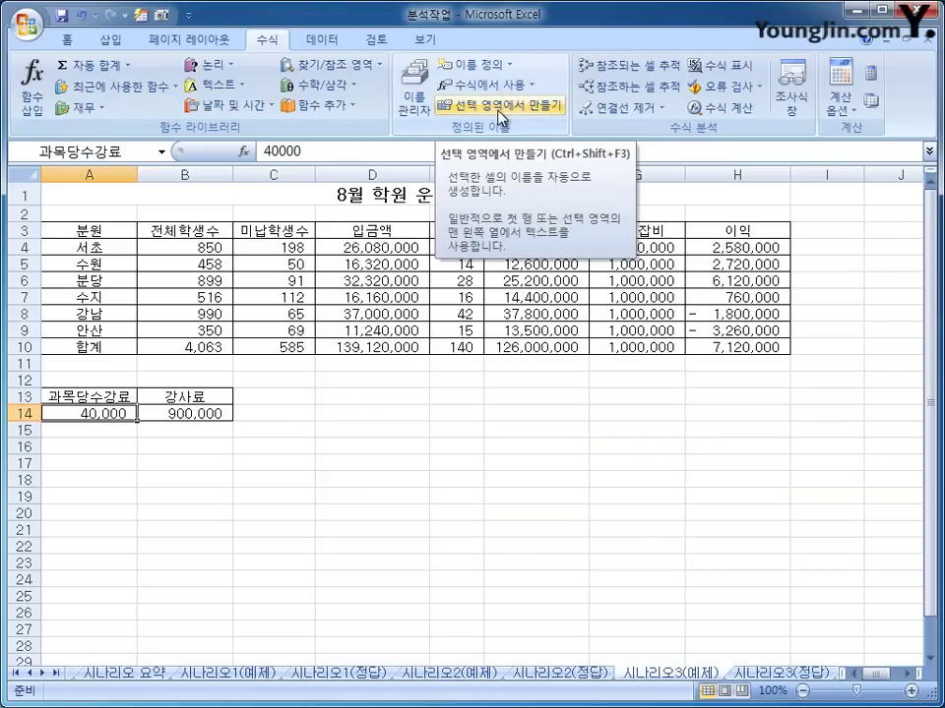
click(122, 414)
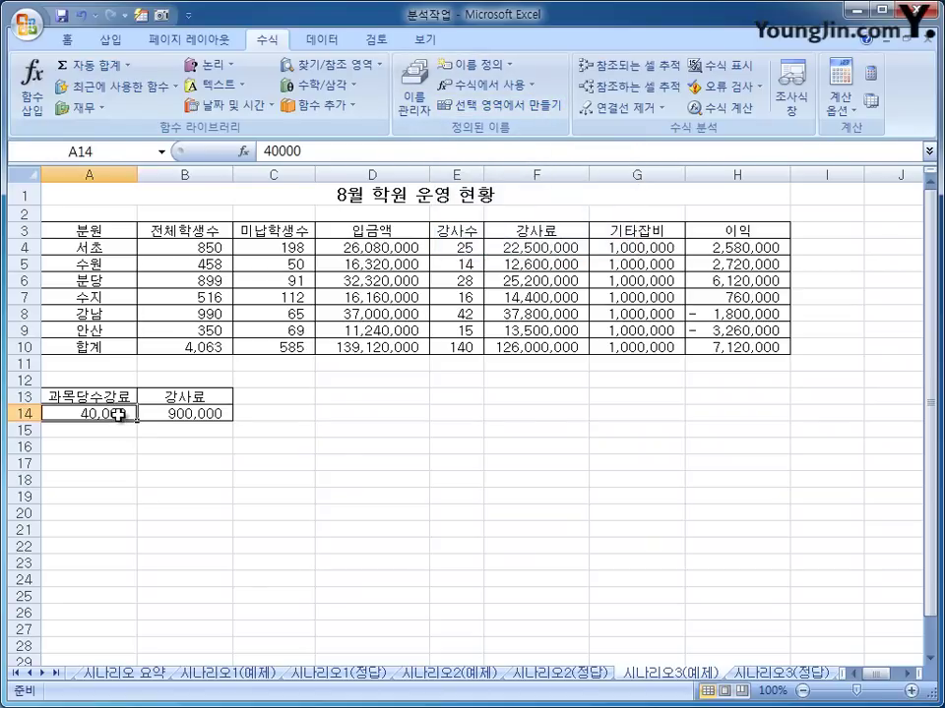
click(190, 413)
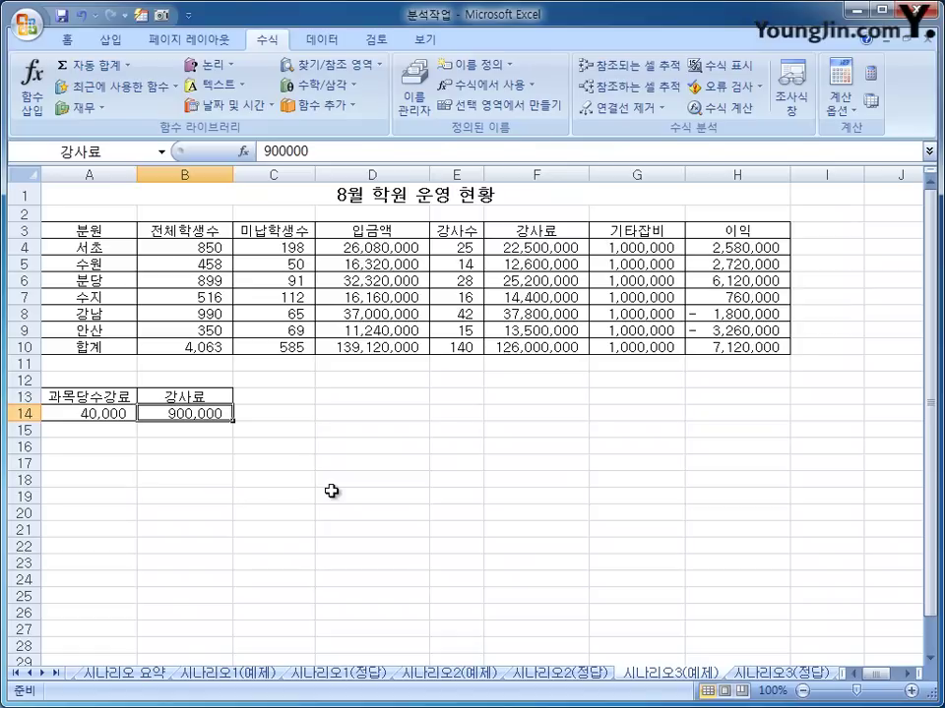
Step: In the Scenario Manager, add a scenario named 10%인상 with changing cells A14:B14, 과목당수강료 44000 and 강사료 990000
drag(85, 413, 164, 413)
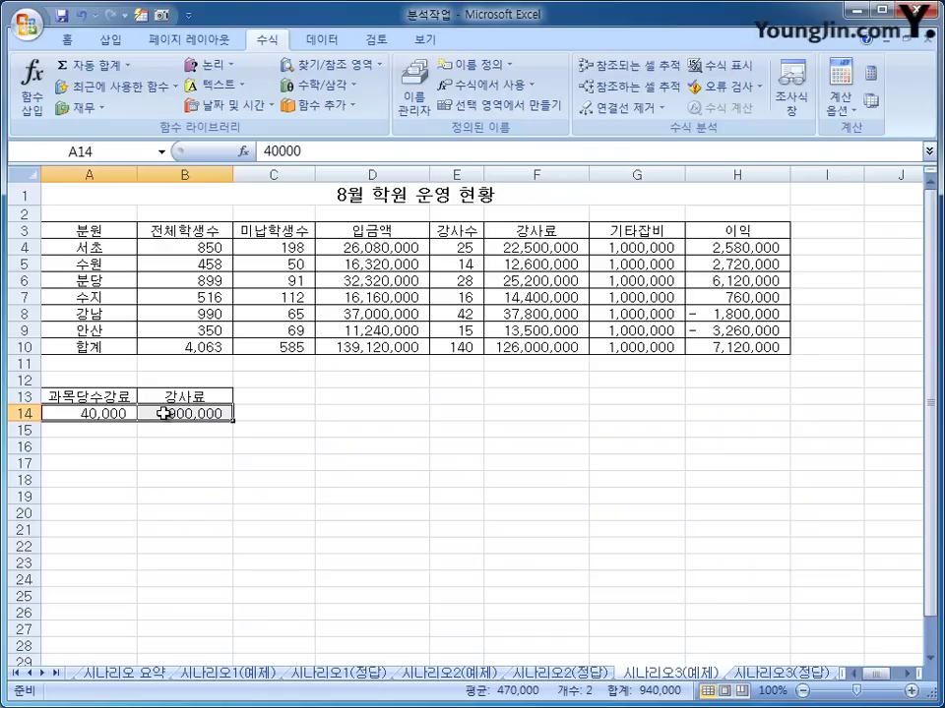
click(321, 40)
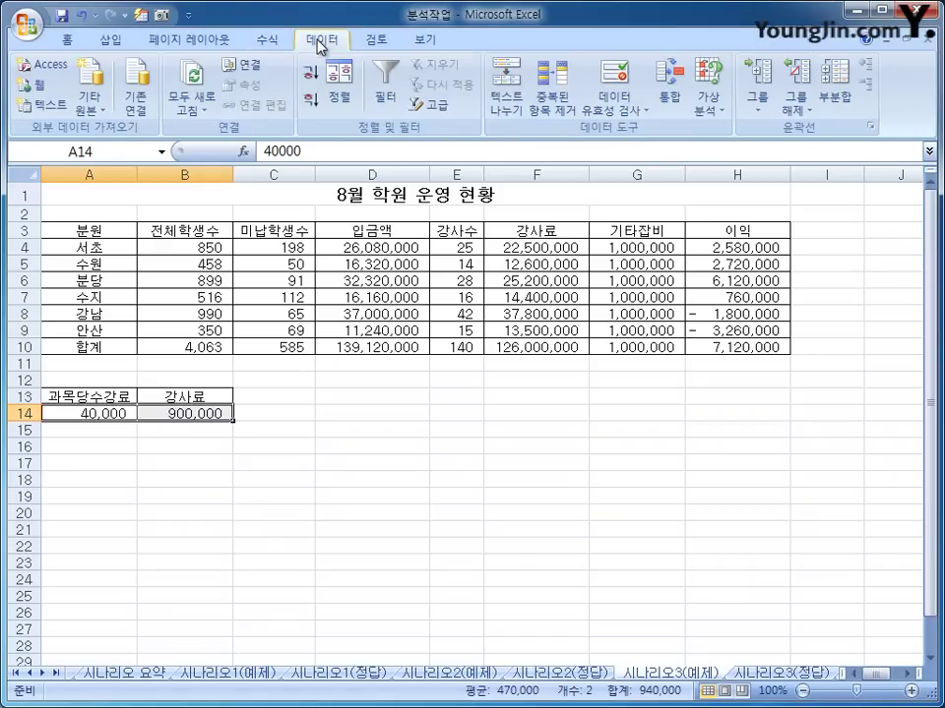
click(708, 110)
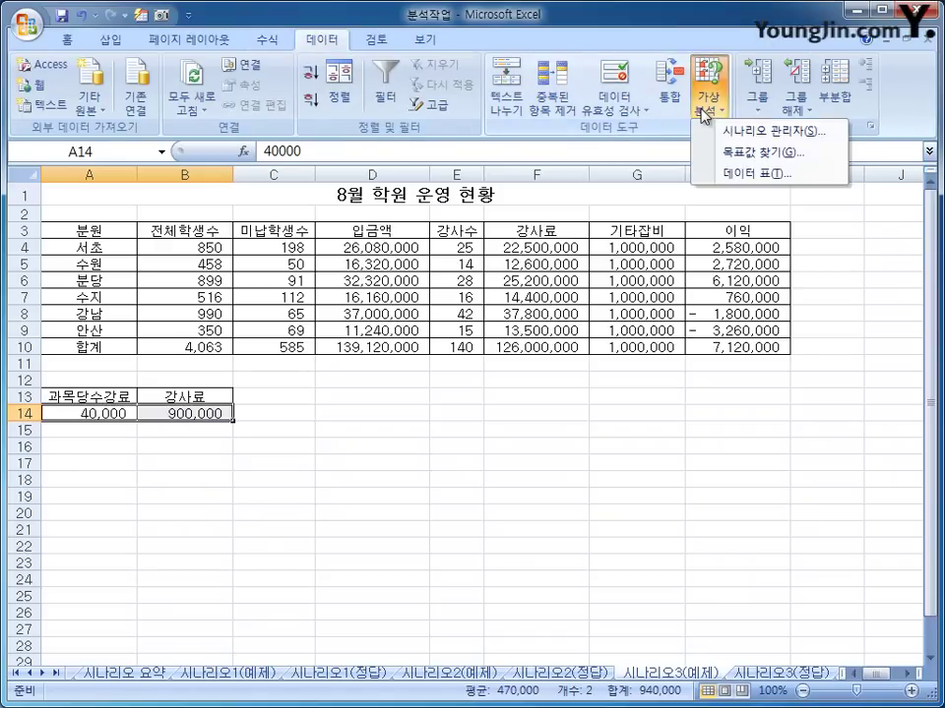
click(751, 131)
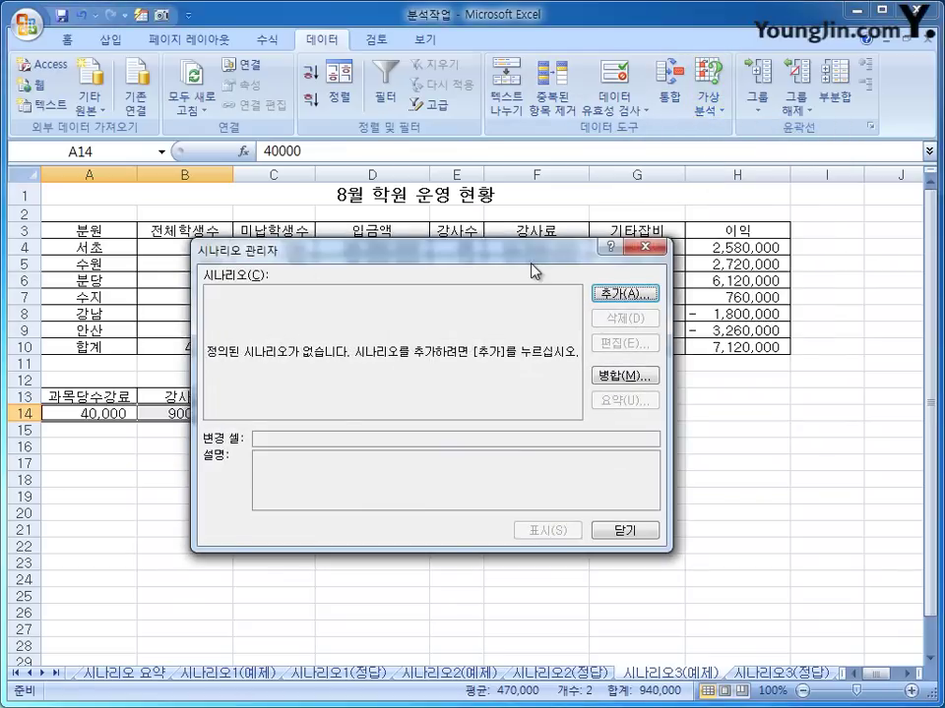
drag(596, 245, 675, 204)
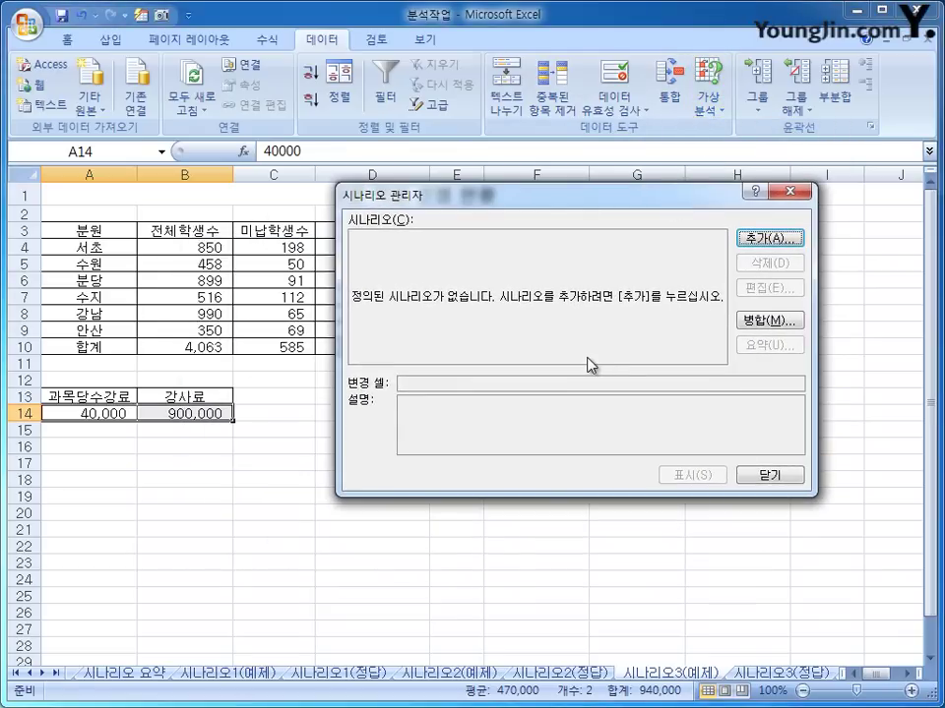
click(776, 237)
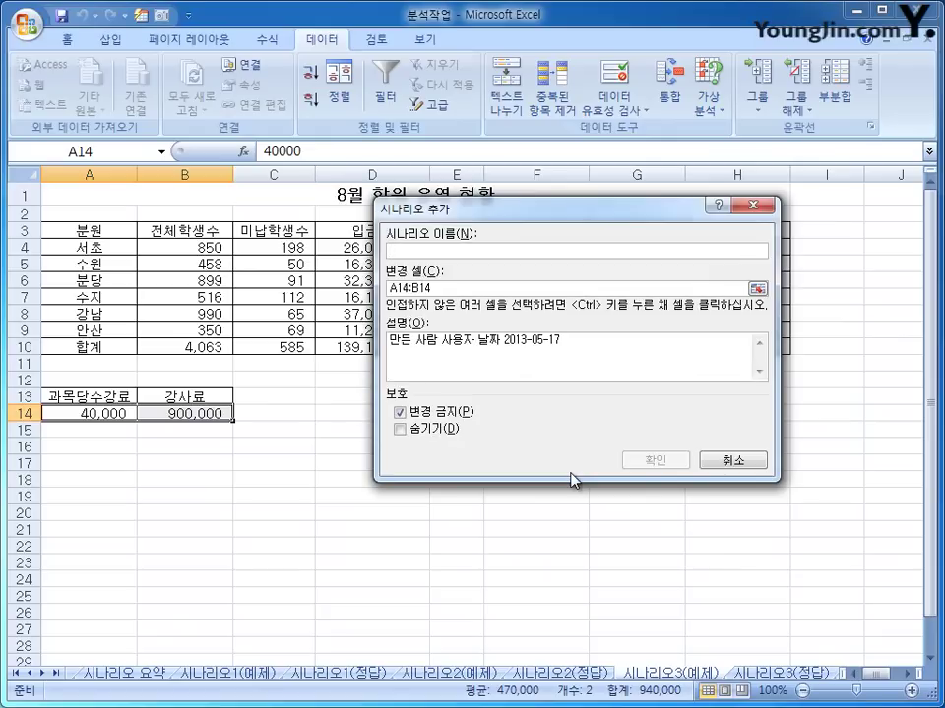
text(10%인상)
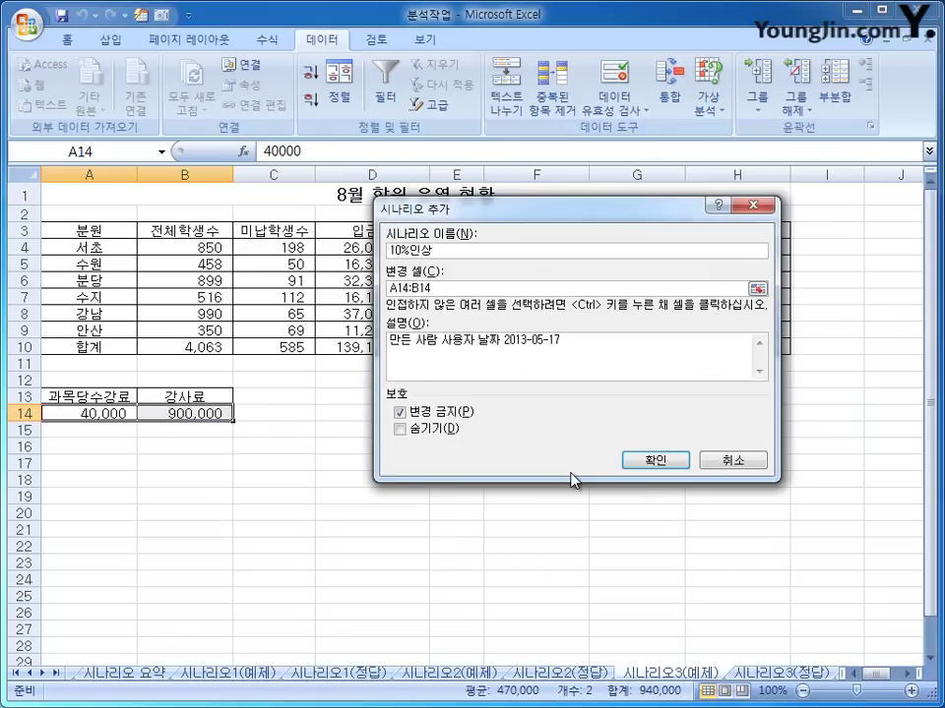
click(659, 465)
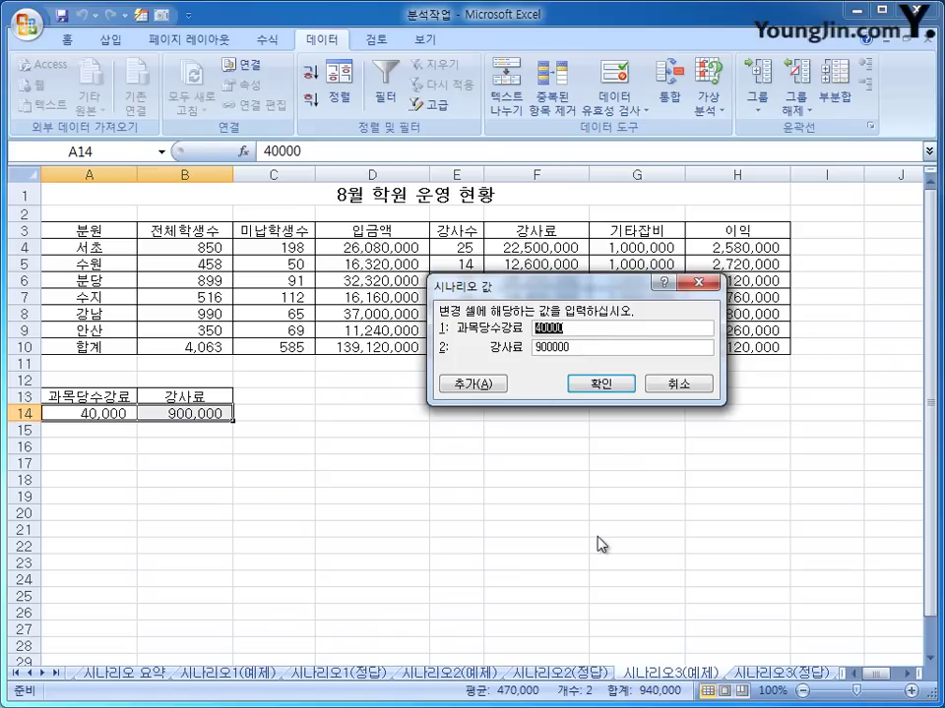
text(44000)
drag(590, 352, 518, 350)
text(990000)
click(499, 382)
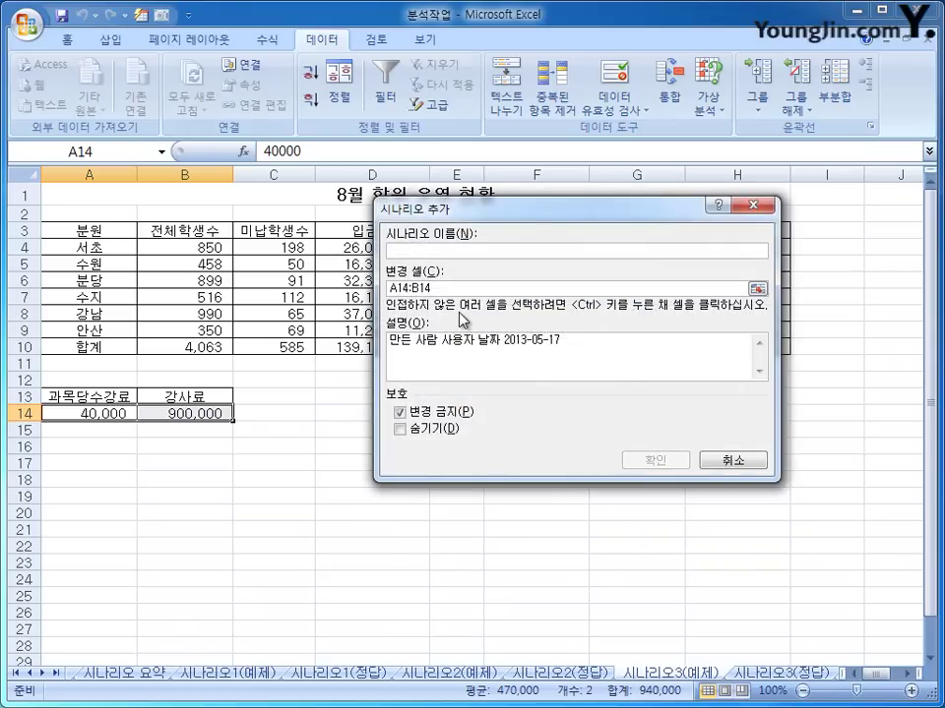
Step: Add a second scenario named 20%인상 for cells A14:B14 with 과목당수강료 48000 and 강사료 1080000
text(20%인상)
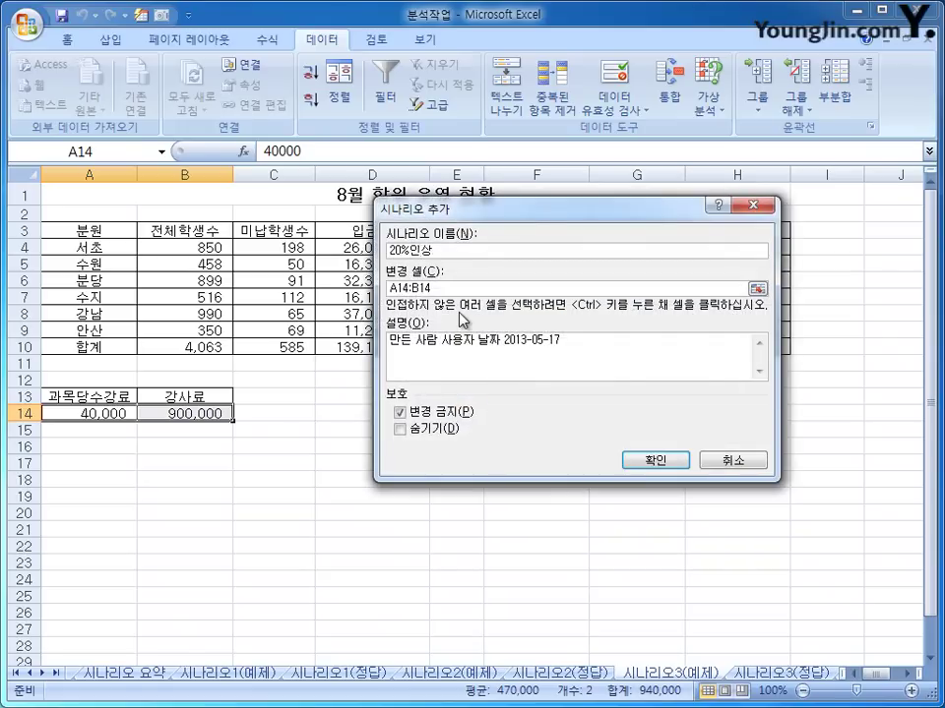
click(653, 461)
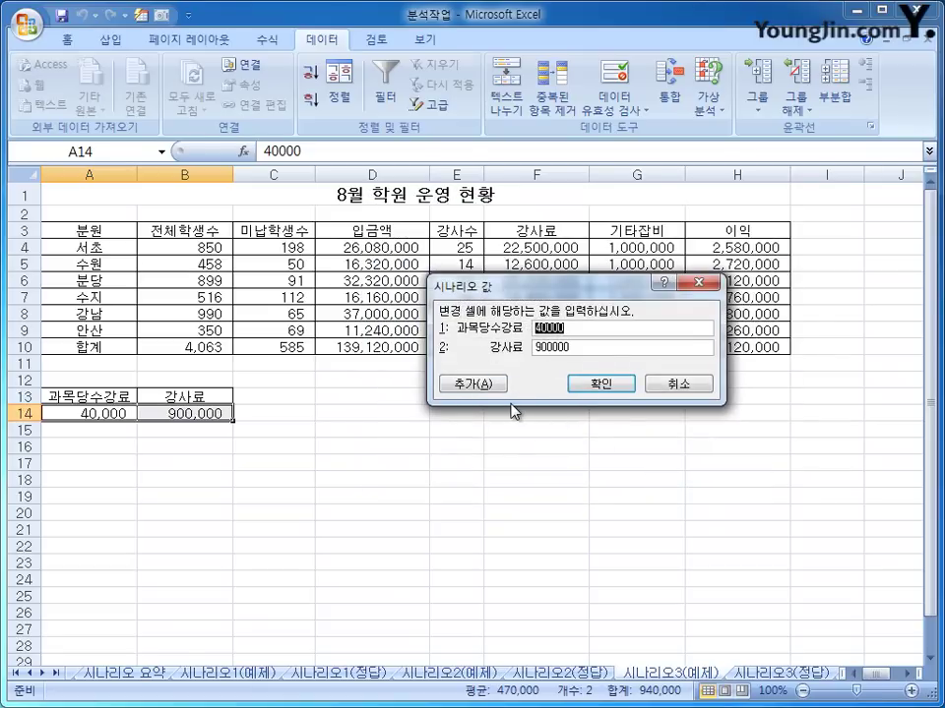
text(48000)
key(Tab)
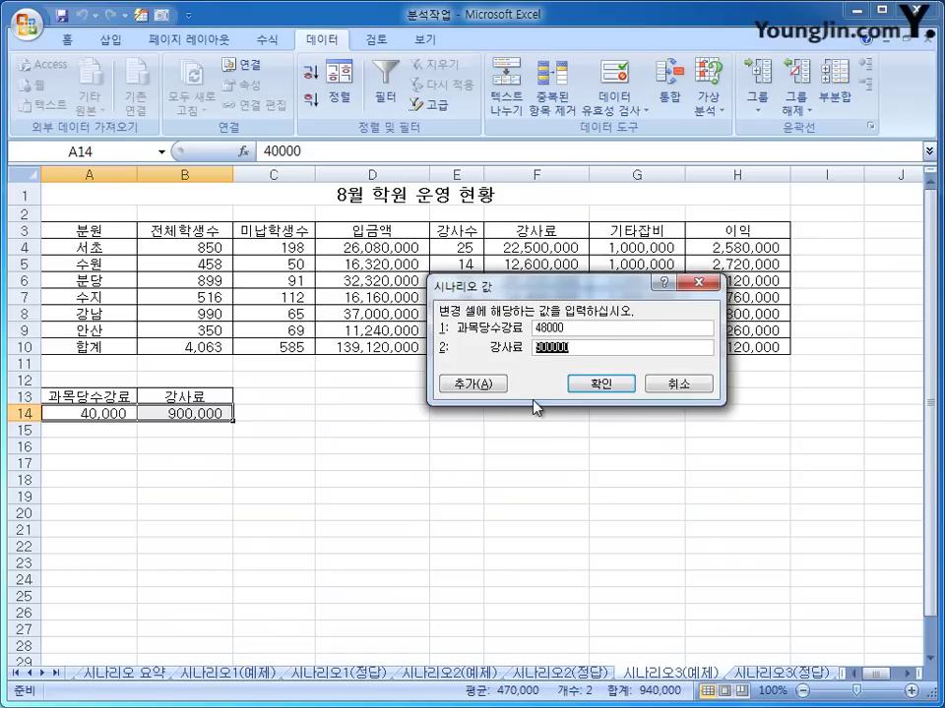
text(1080000)
click(592, 383)
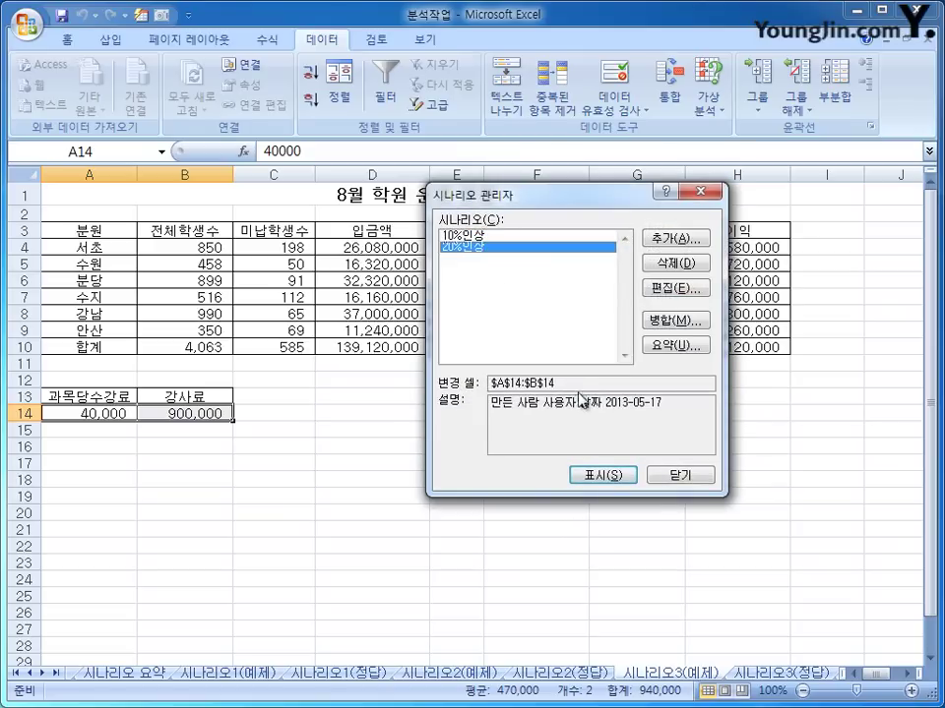
Step: Generate a scenario summary report with the profit total cell H10 as the result cell
click(669, 346)
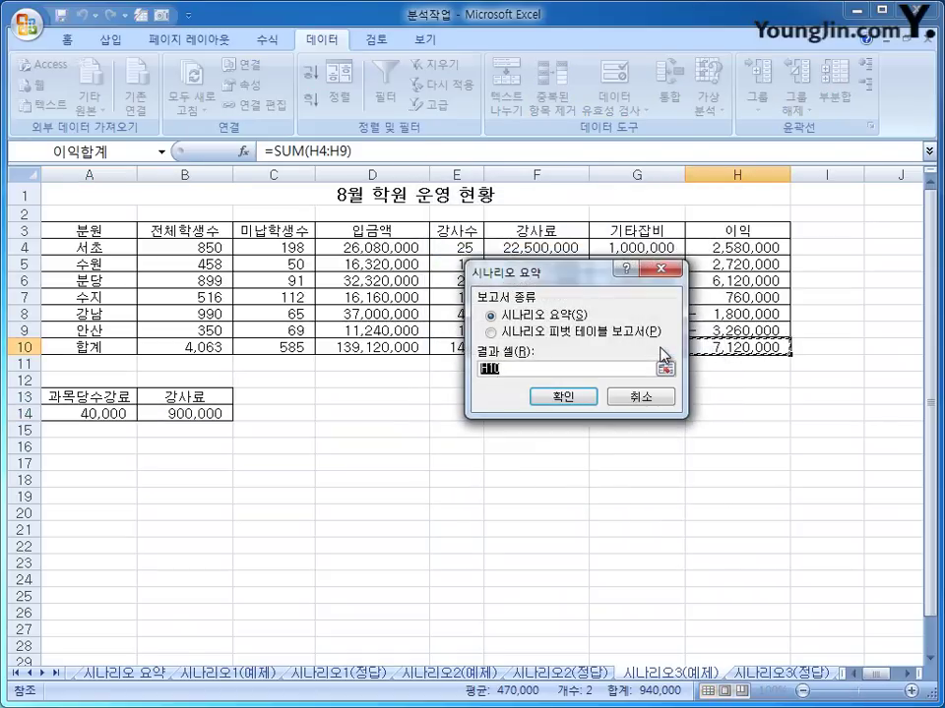
drag(577, 277, 390, 291)
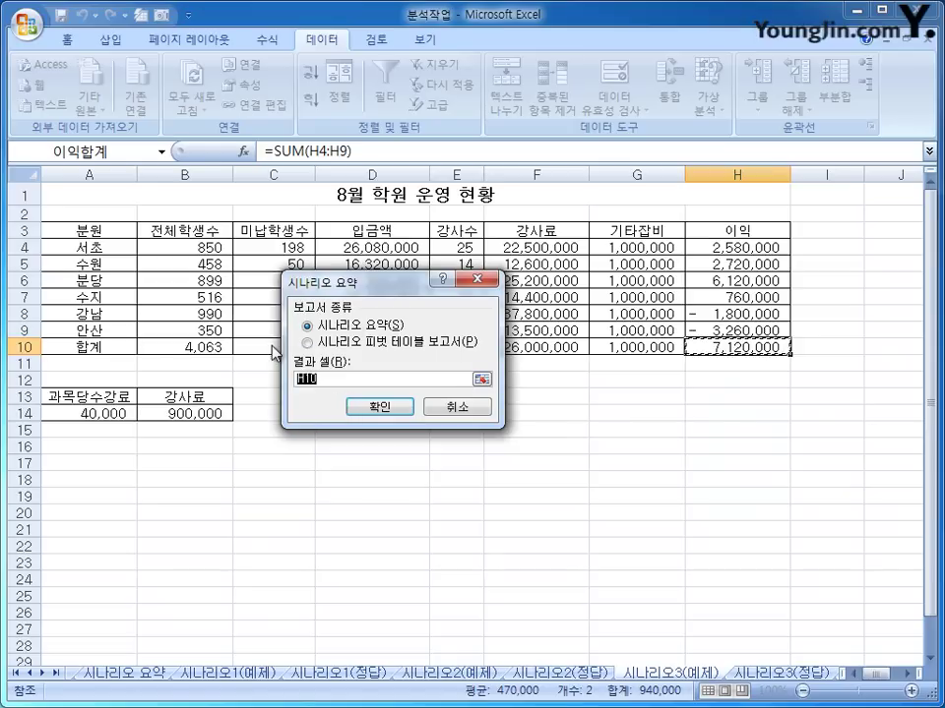
click(704, 356)
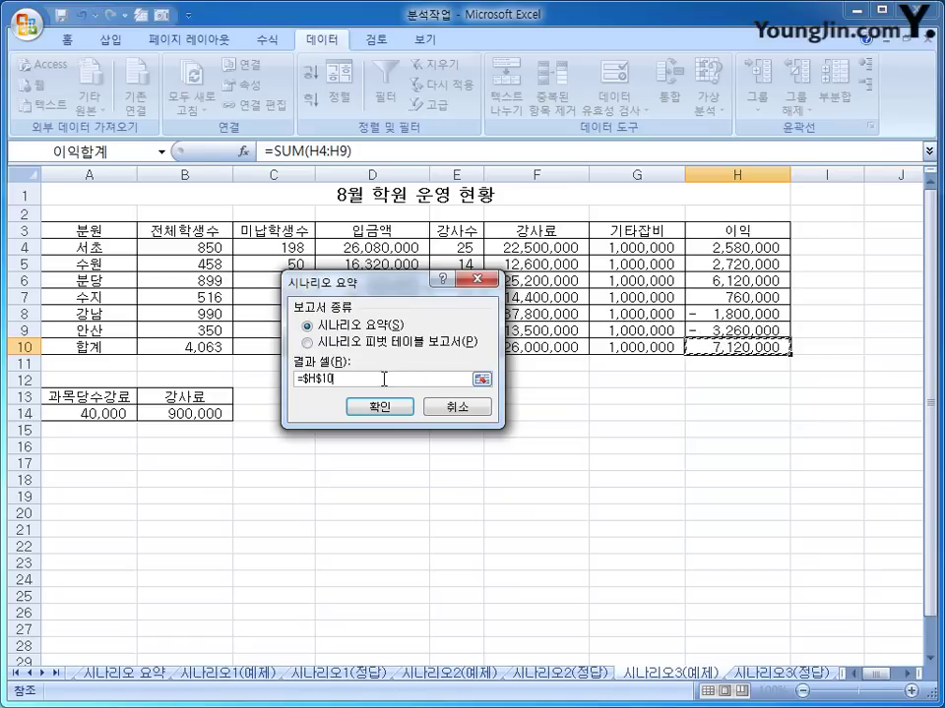
click(394, 408)
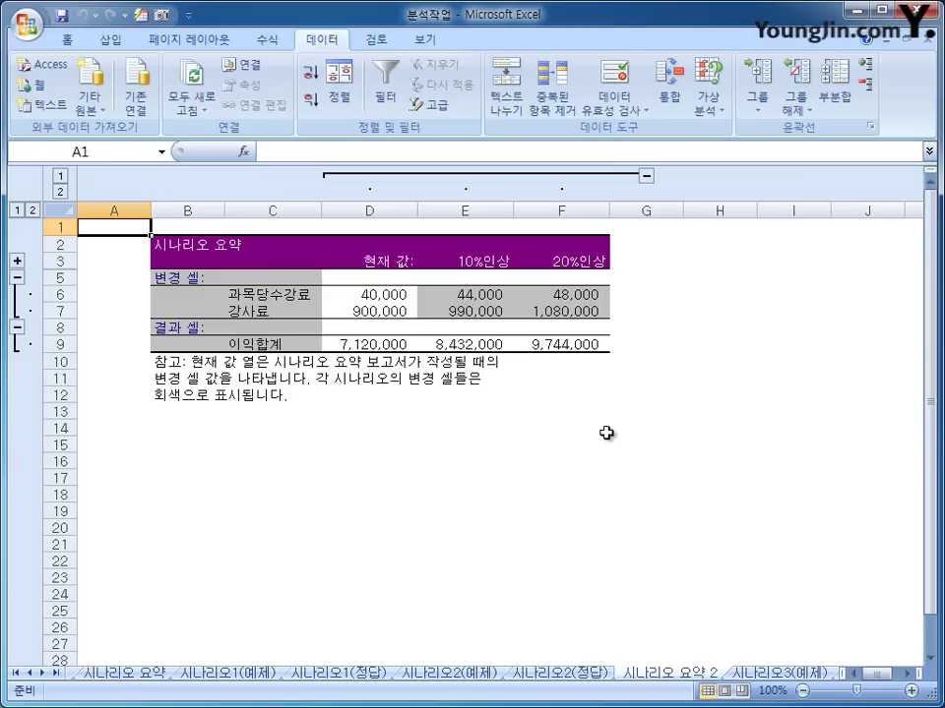